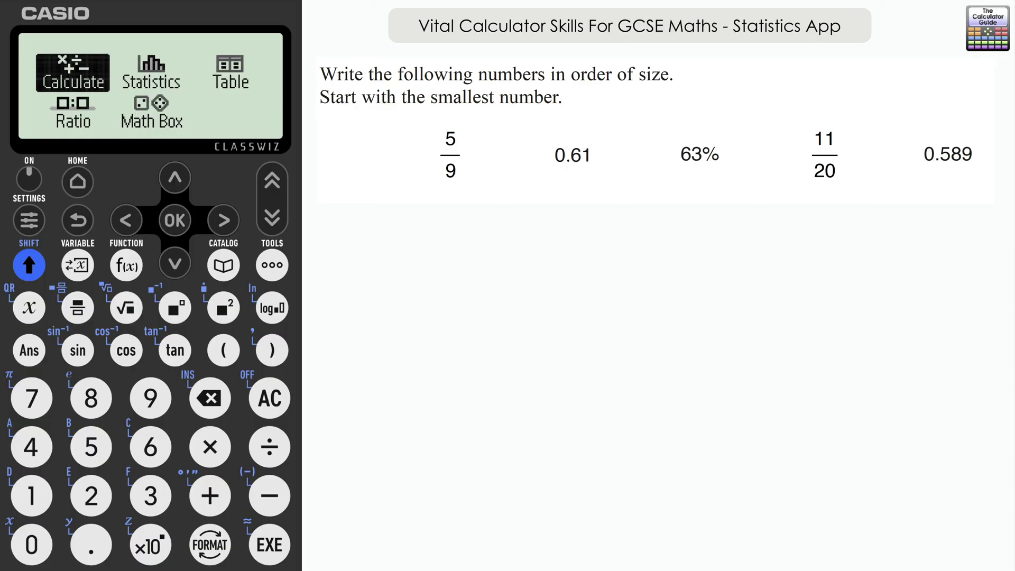
Step: Open the Statistics app and choose the 1-Variable data table
click(232, 223)
click(194, 223)
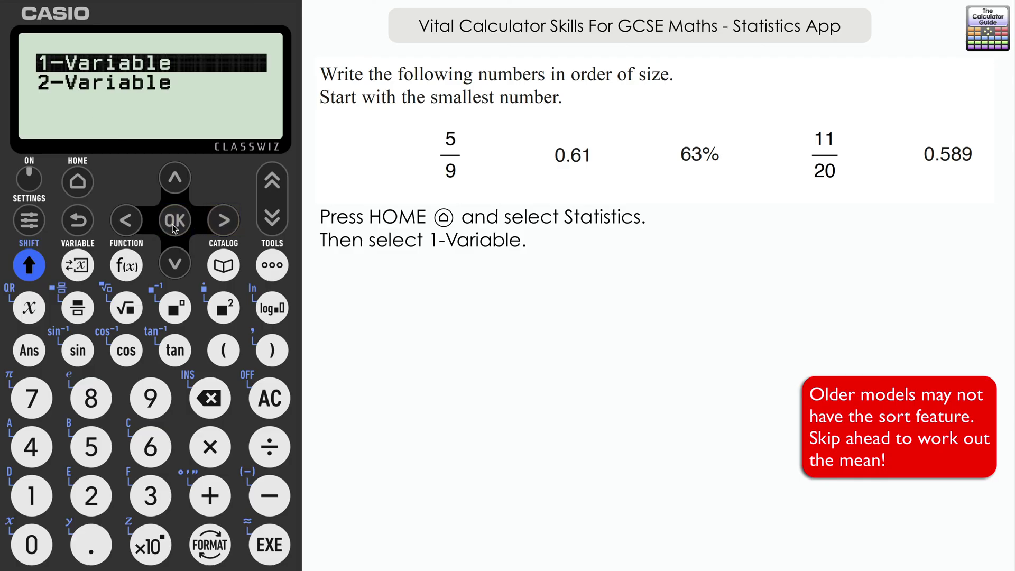
click(174, 223)
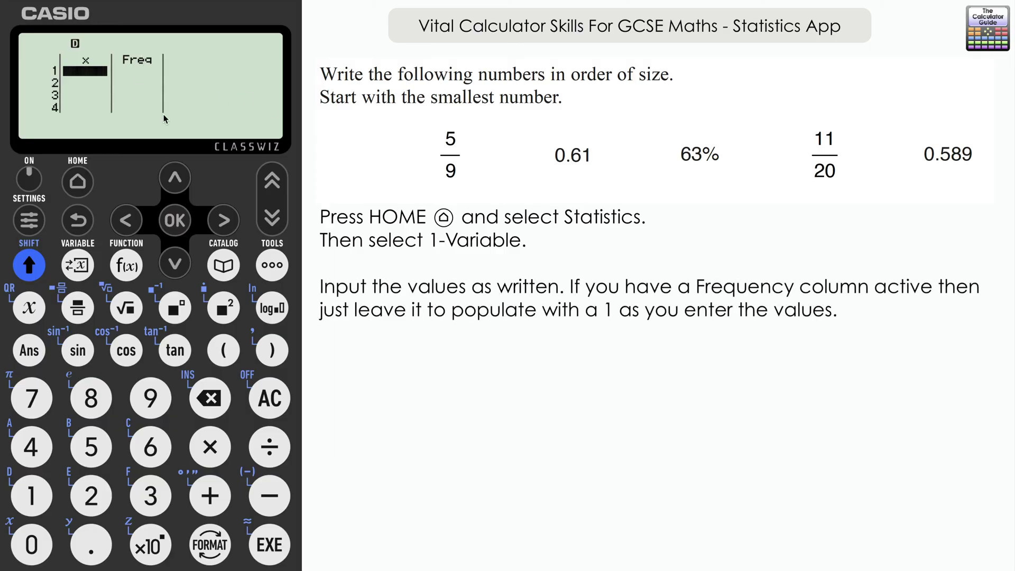
Step: Enter 5/9 and 0.61 into x rows 1 and 2
click(95, 449)
click(78, 307)
click(150, 397)
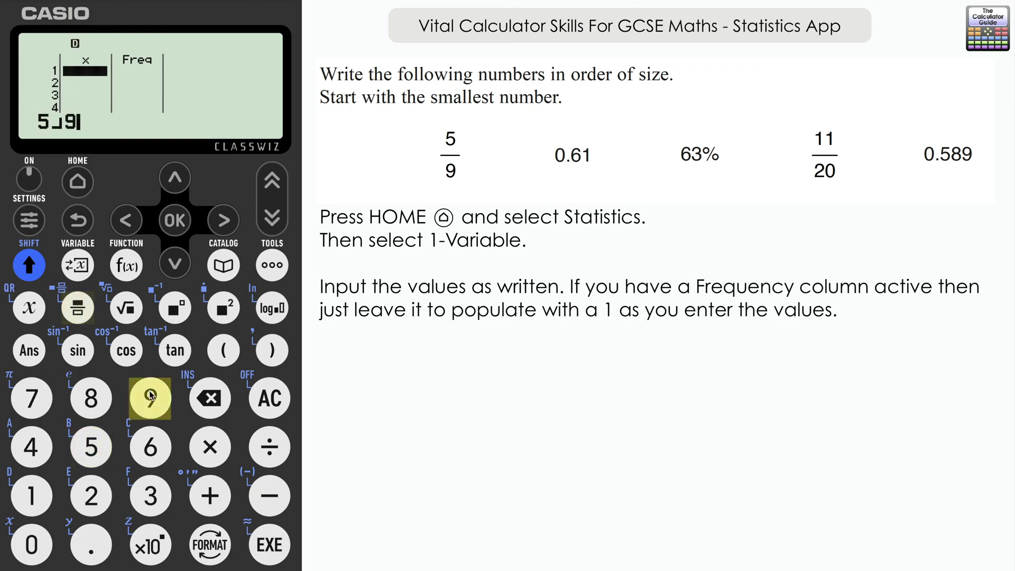
click(269, 545)
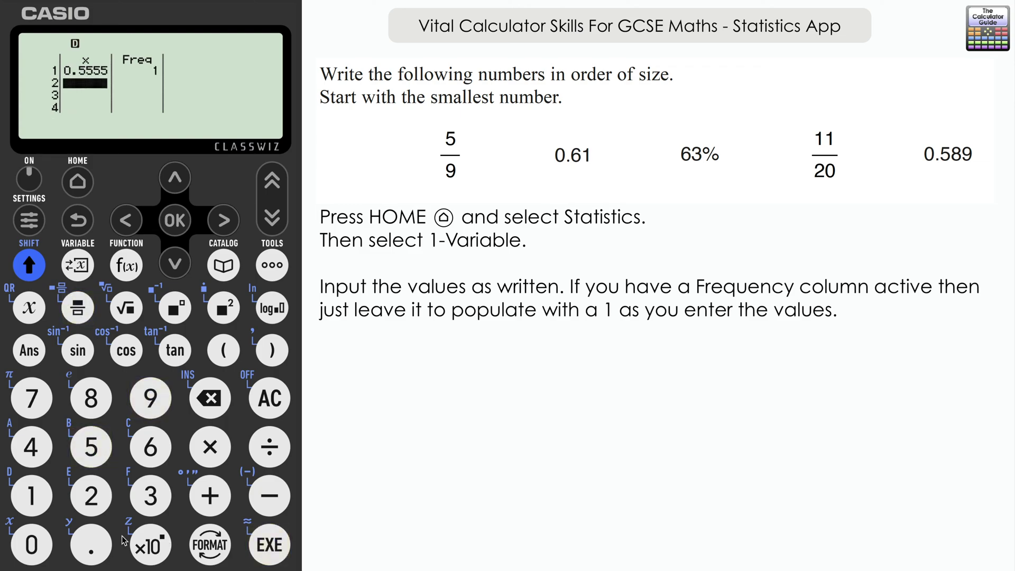
click(31, 544)
click(91, 545)
click(159, 448)
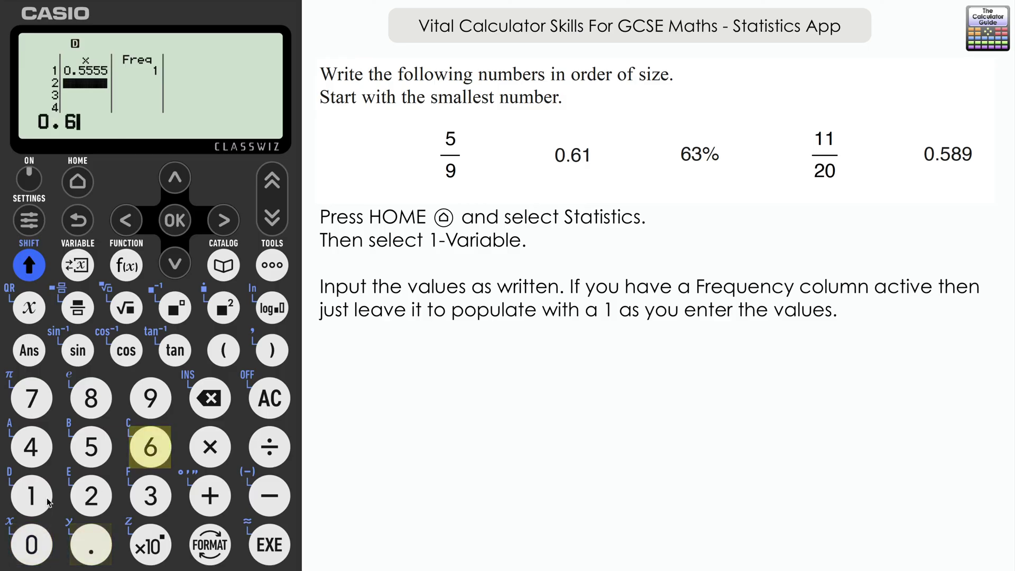
click(31, 495)
click(269, 545)
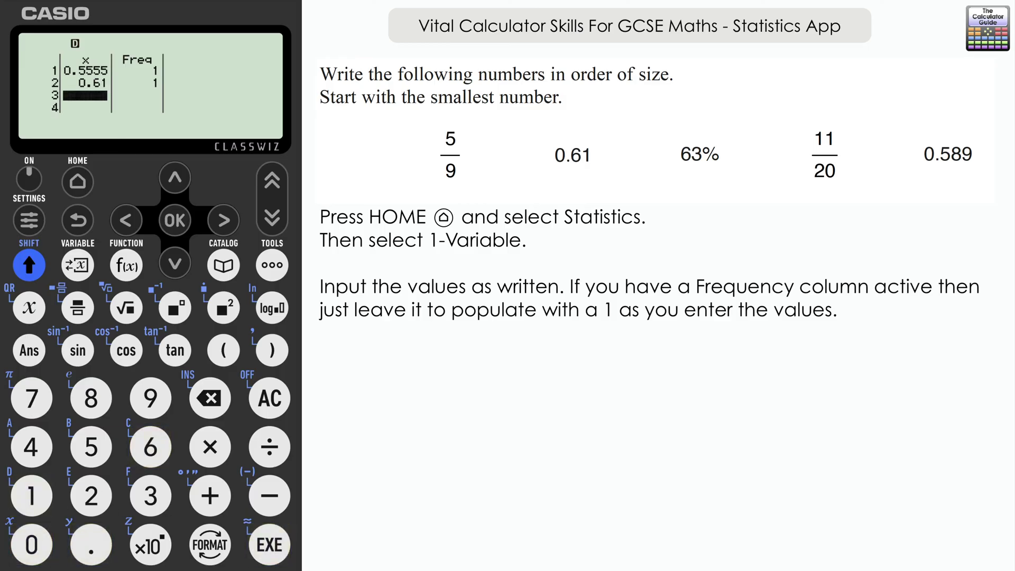
Step: Enter 63% in row 3, using the % sign from the catalog's Probability list
click(152, 449)
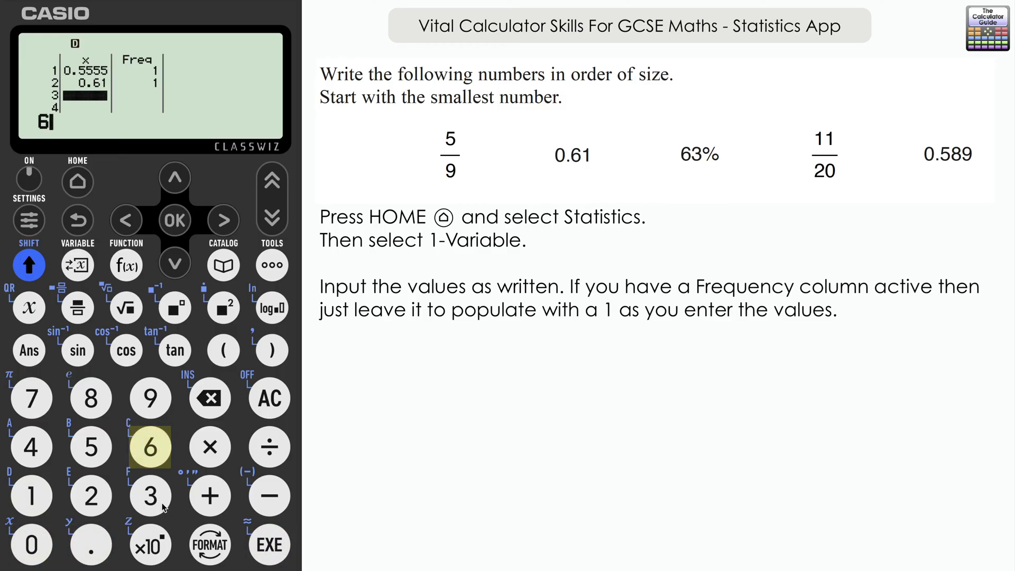
click(163, 506)
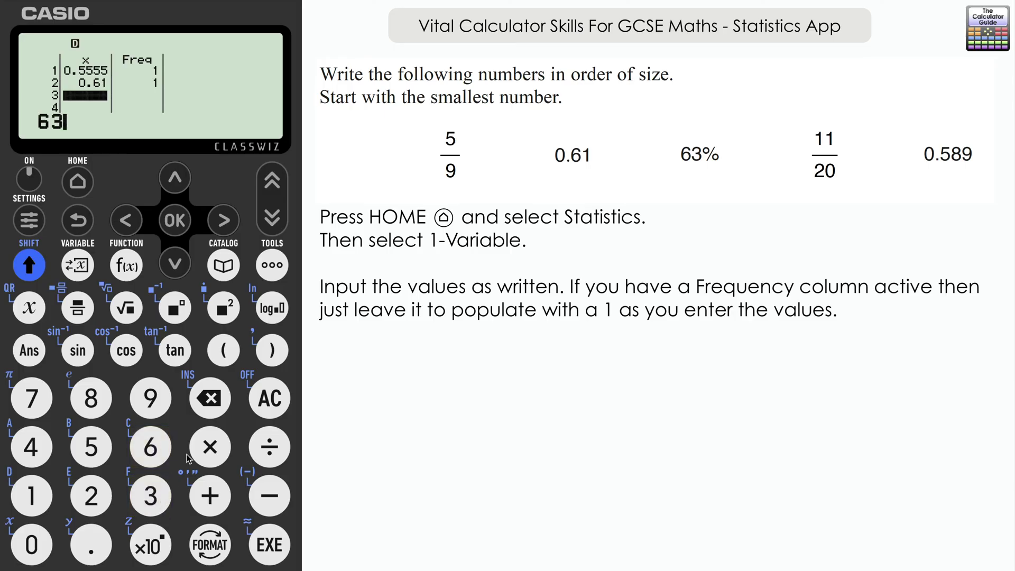
click(224, 262)
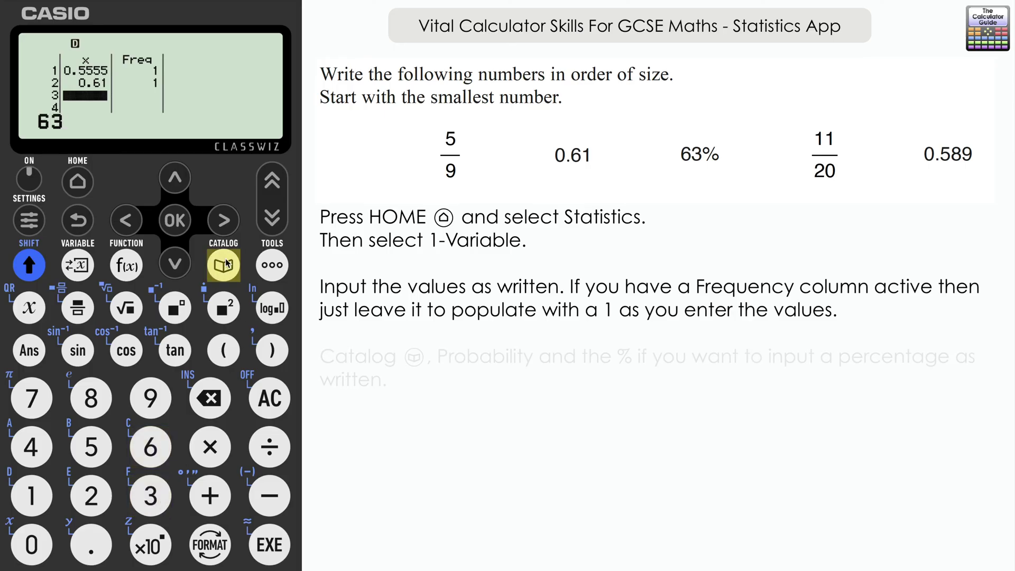
click(174, 263)
click(176, 227)
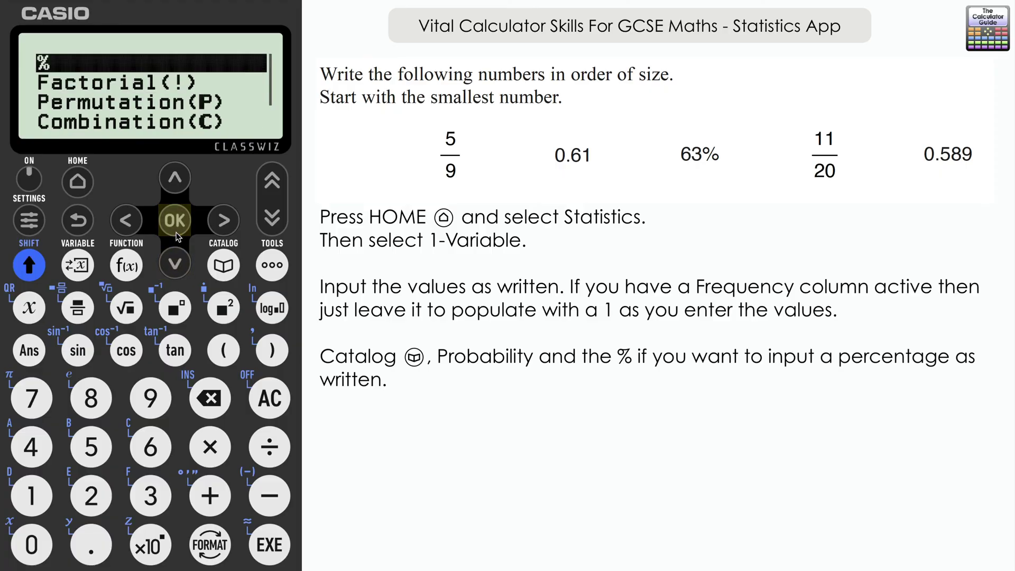
click(176, 230)
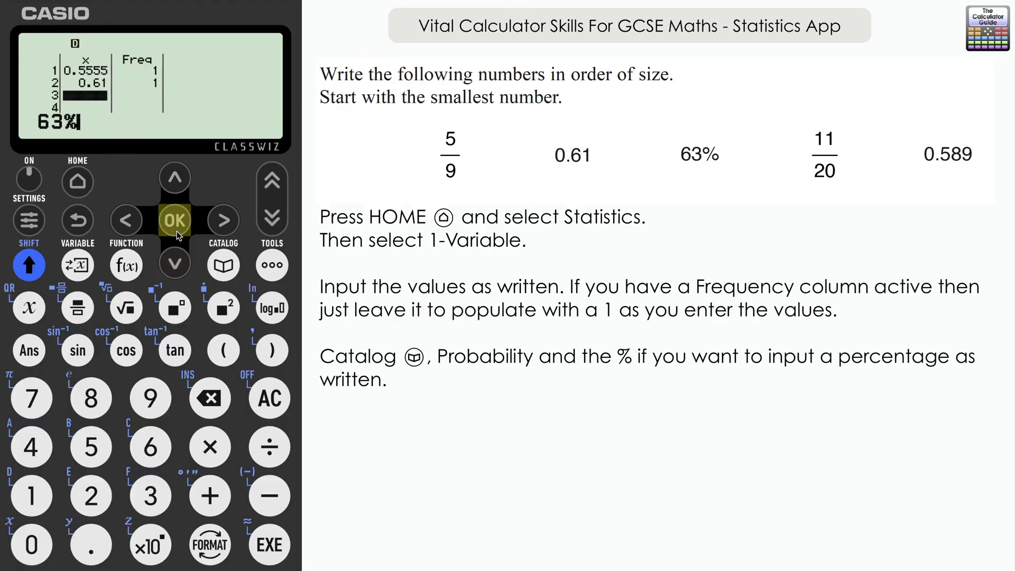
key(Return)
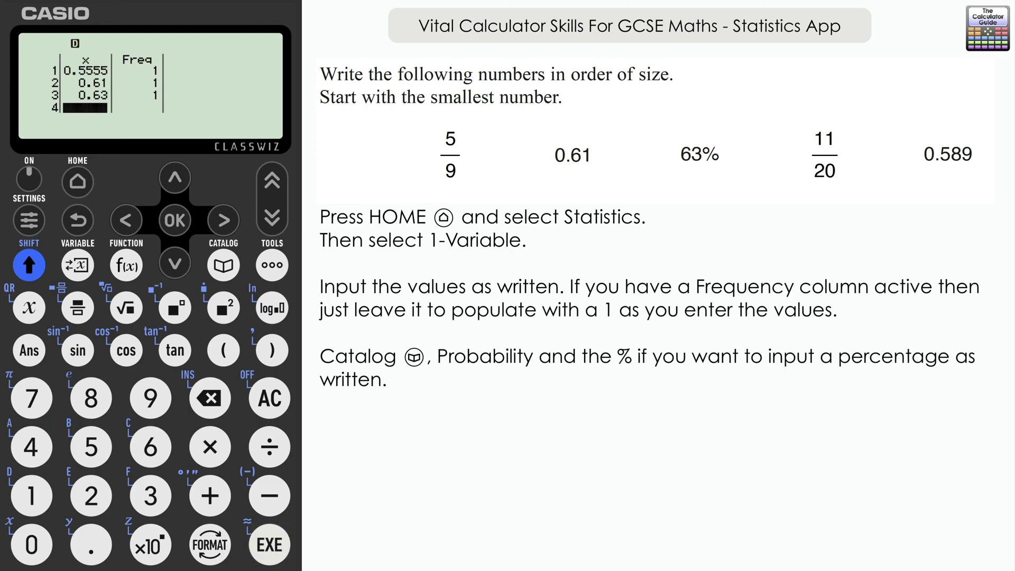
Step: Enter 11/20 and 0.589 into x rows 4 and 5
click(32, 495)
click(32, 494)
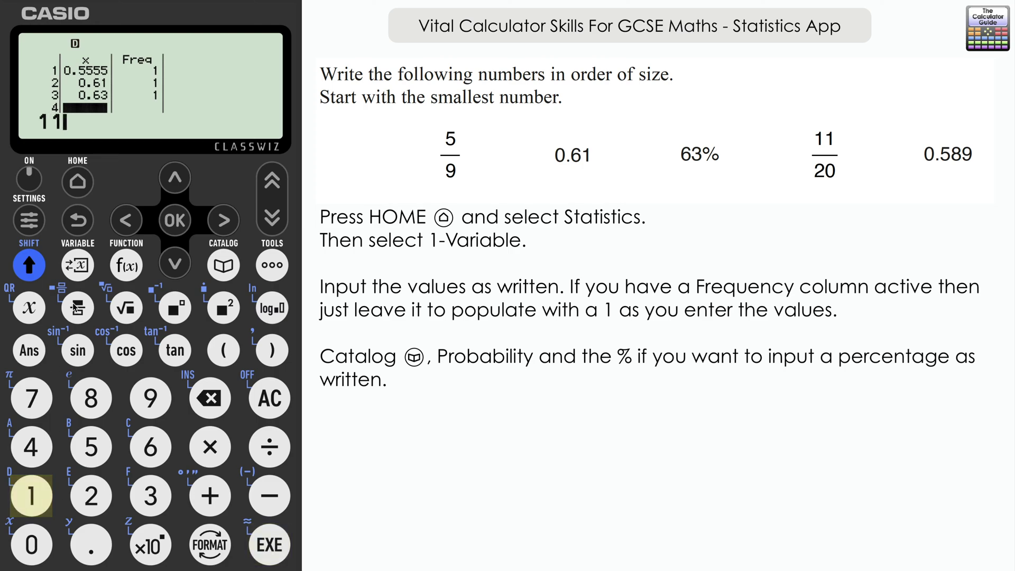
key(slash)
click(91, 496)
click(31, 545)
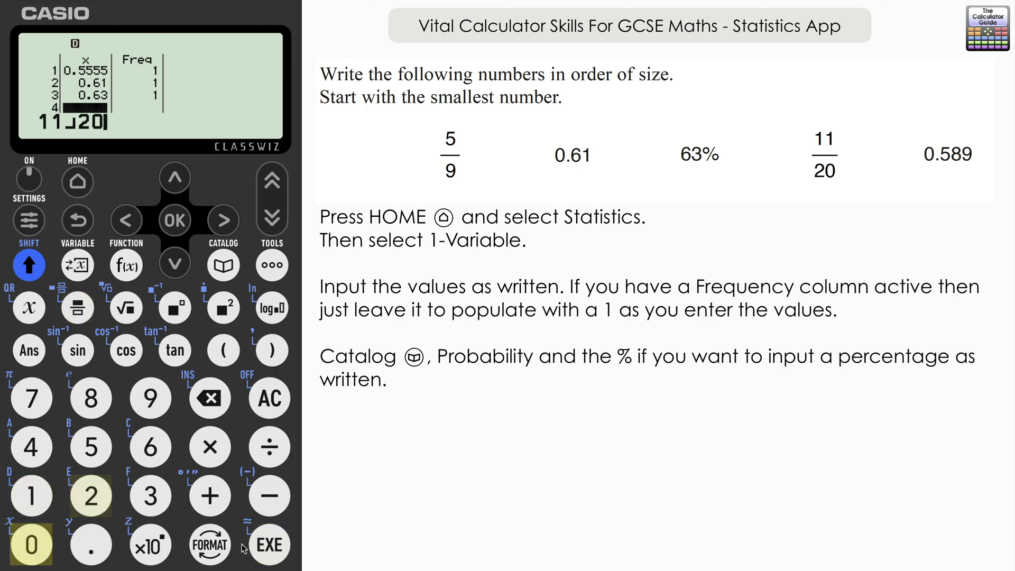
click(254, 546)
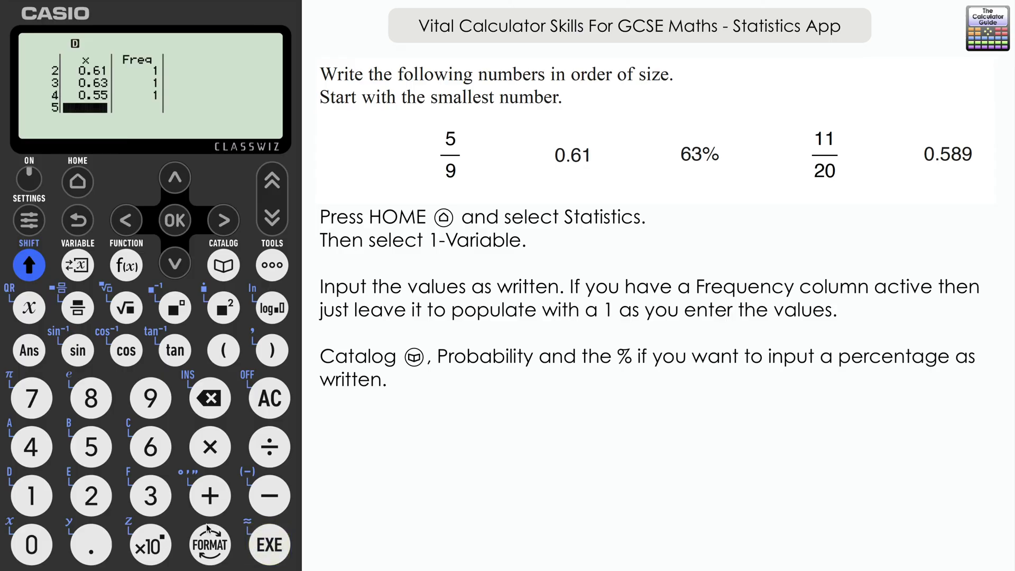
click(31, 544)
click(91, 545)
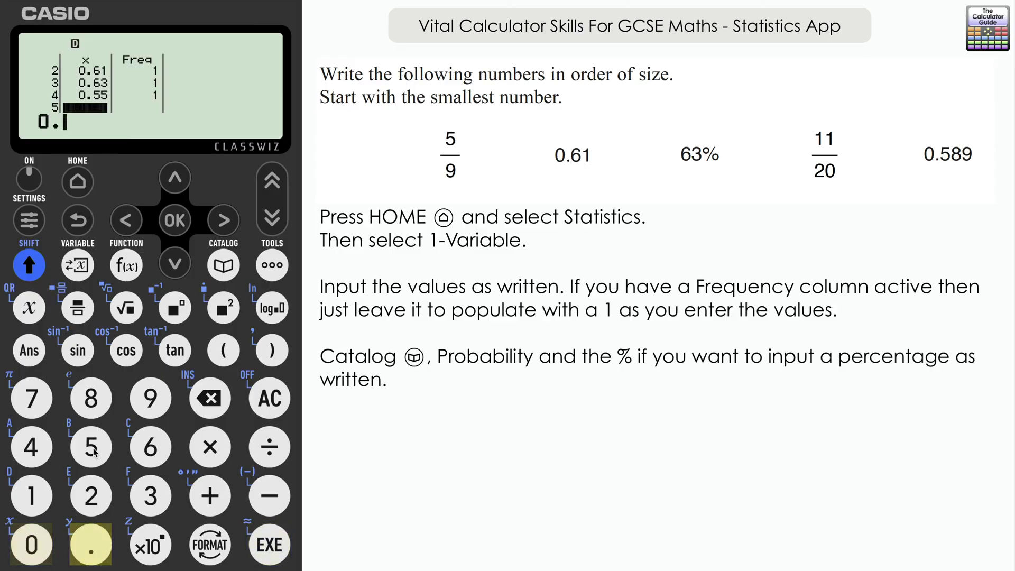
click(91, 447)
click(91, 398)
click(150, 397)
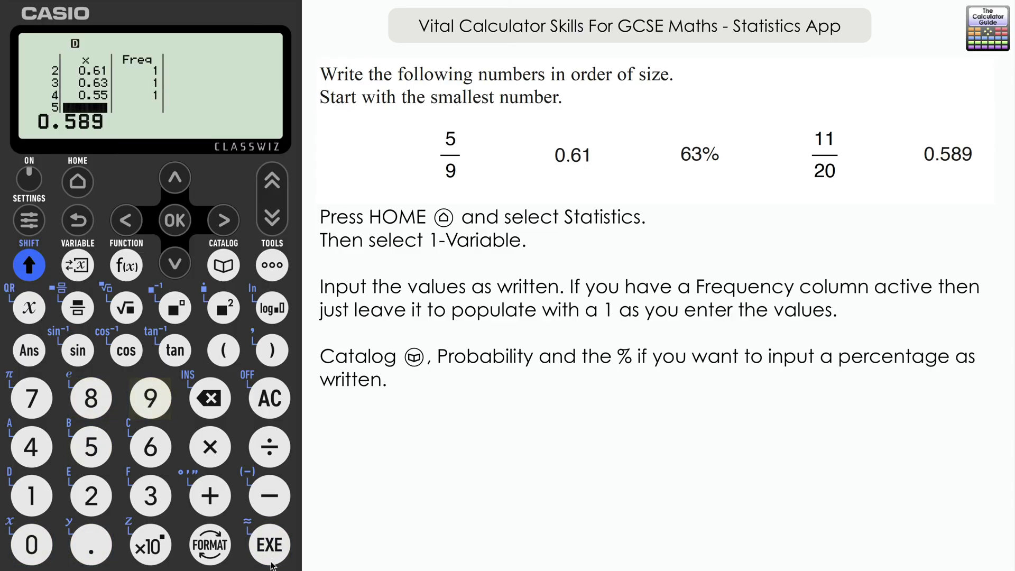
click(269, 544)
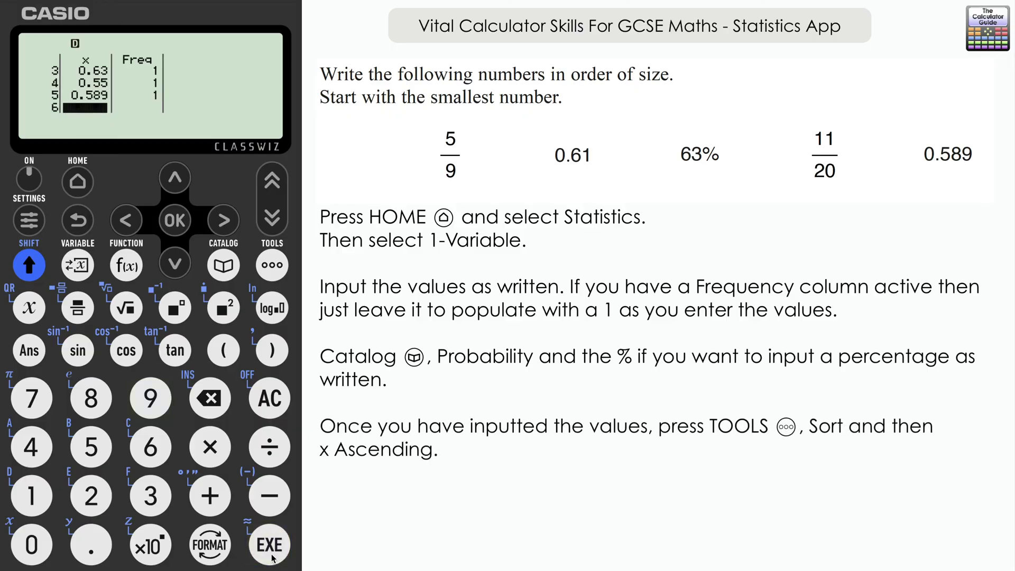
Step: Sort the x column in ascending order
click(268, 265)
click(177, 249)
click(177, 250)
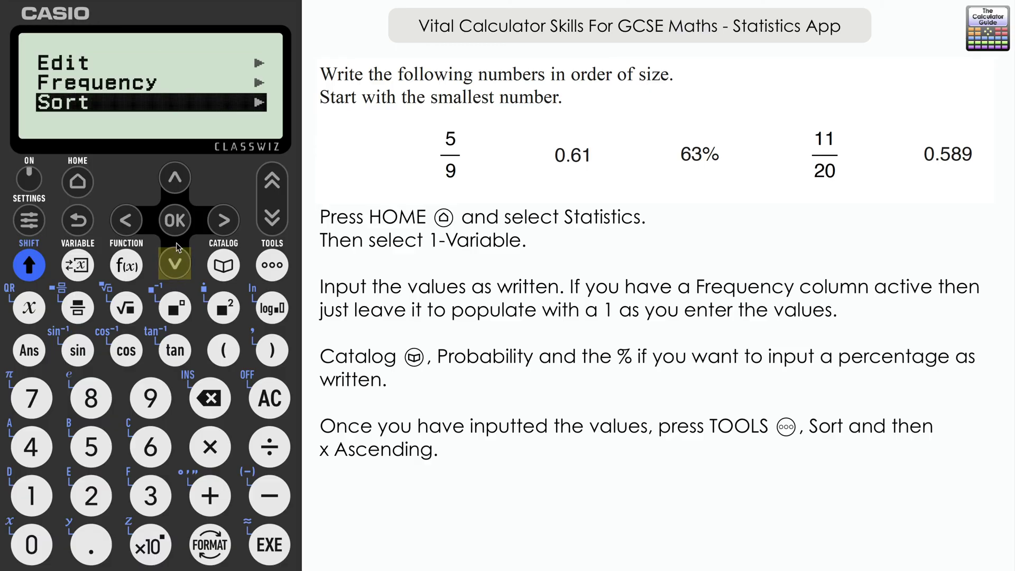
click(177, 226)
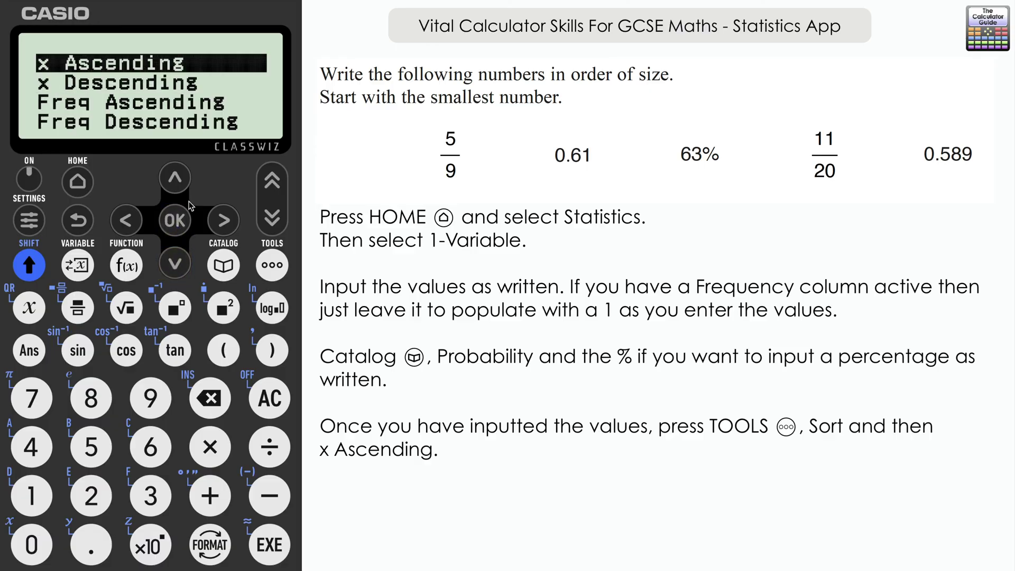
click(180, 226)
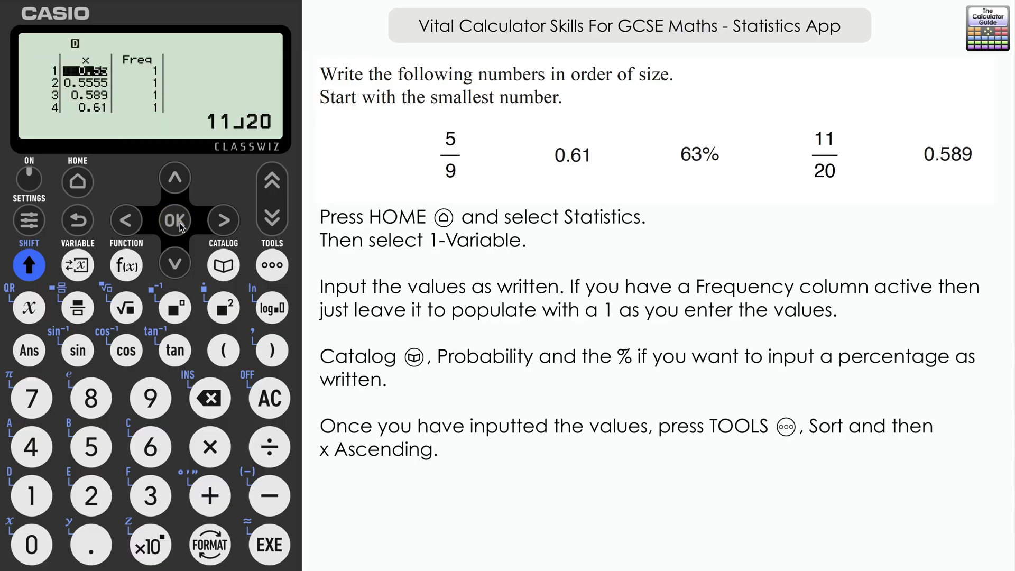
Step: Step down the rows to check the sorted values 0.5555, 0.589, 0.61 and 0.63
click(180, 266)
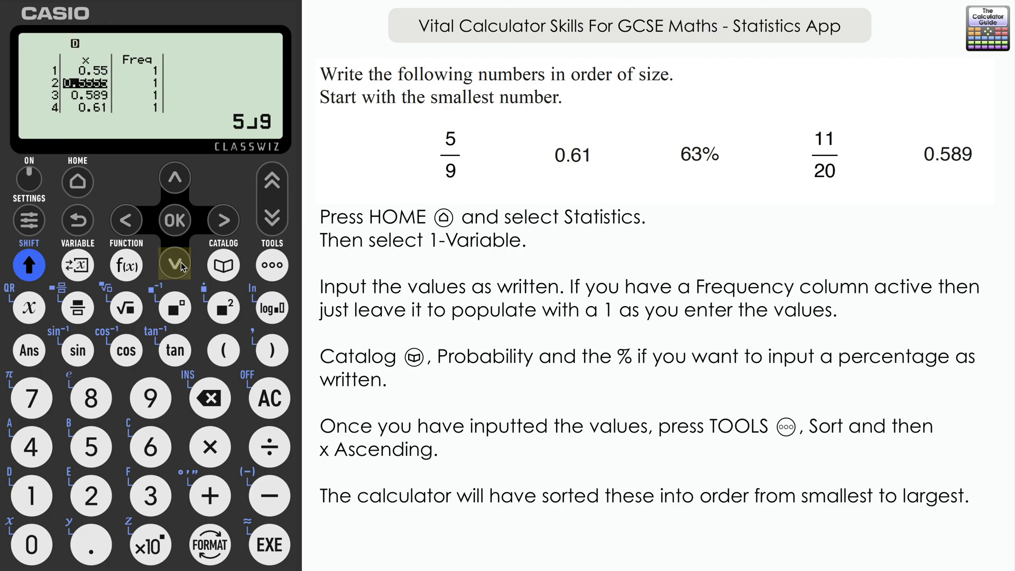
click(180, 266)
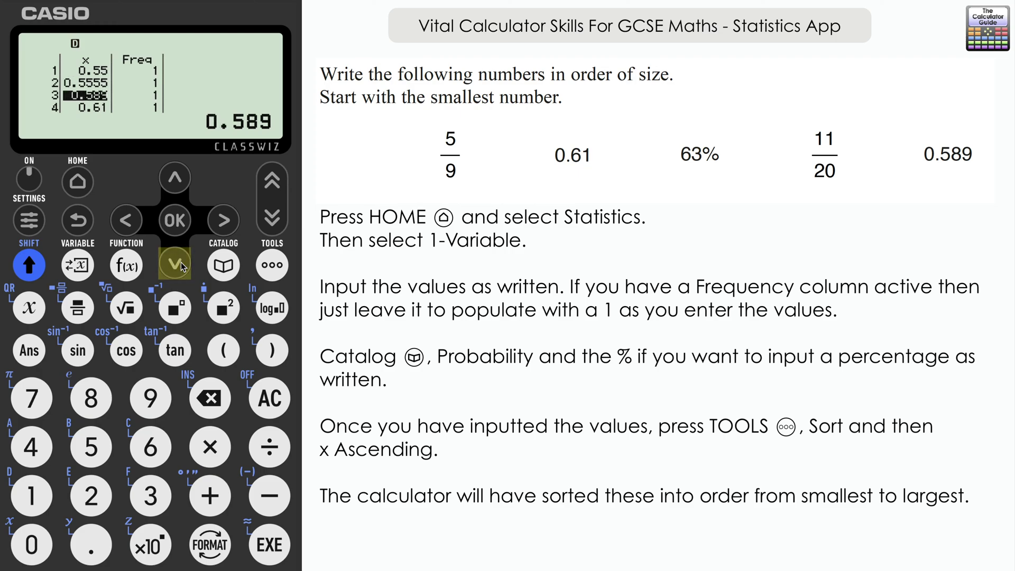
click(180, 266)
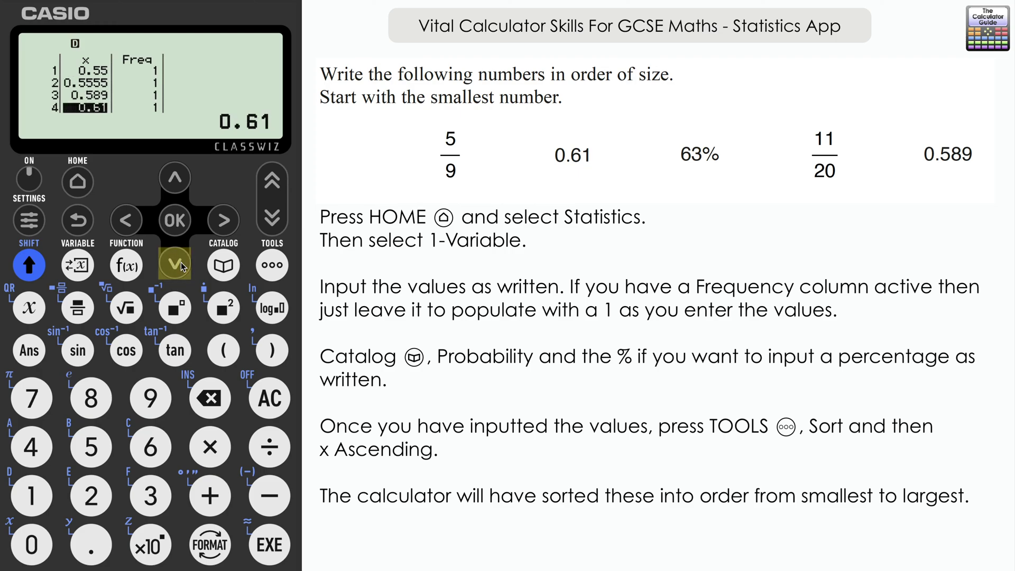
click(180, 266)
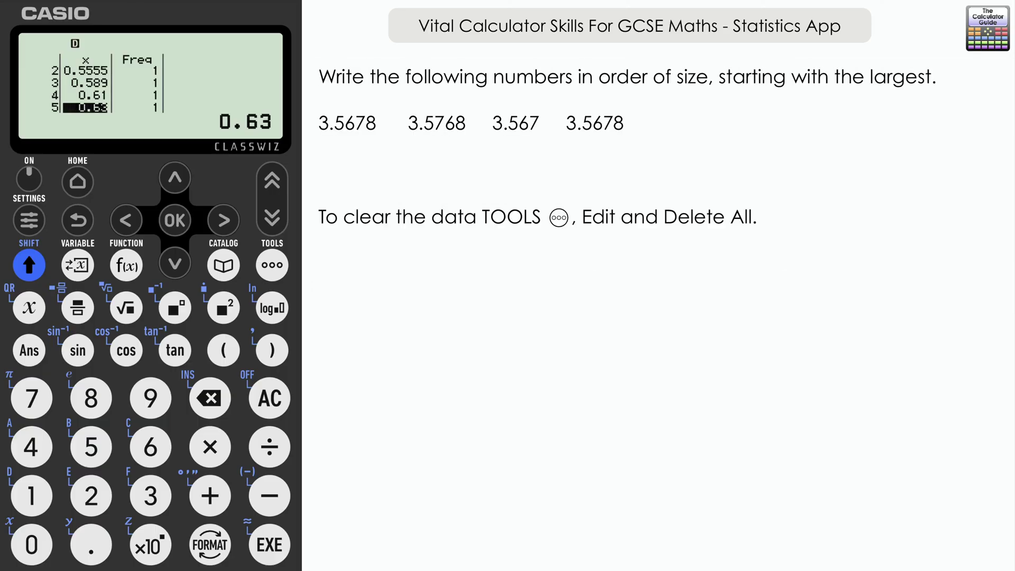
Step: Delete all existing data from the statistics table
click(272, 265)
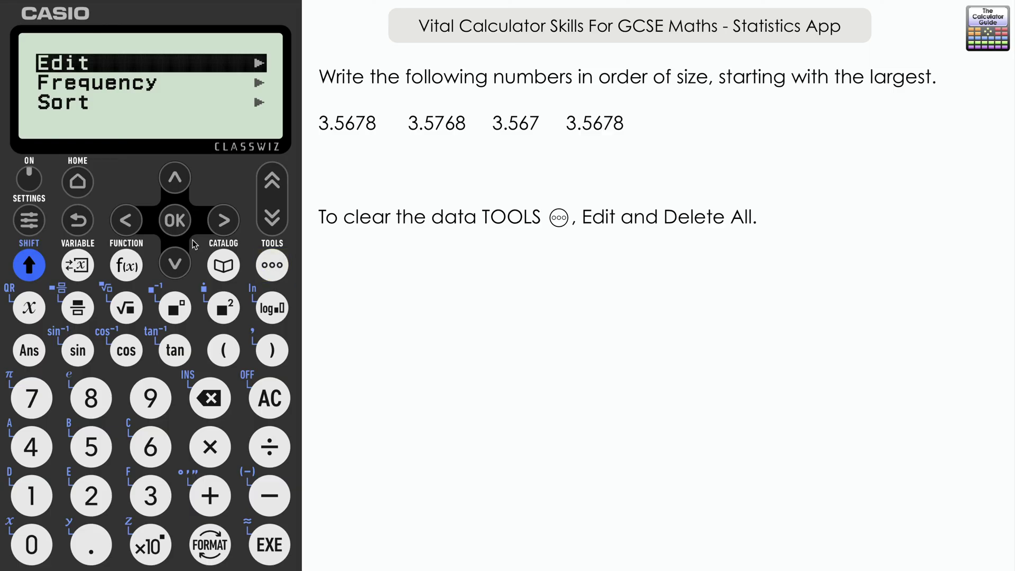
click(224, 220)
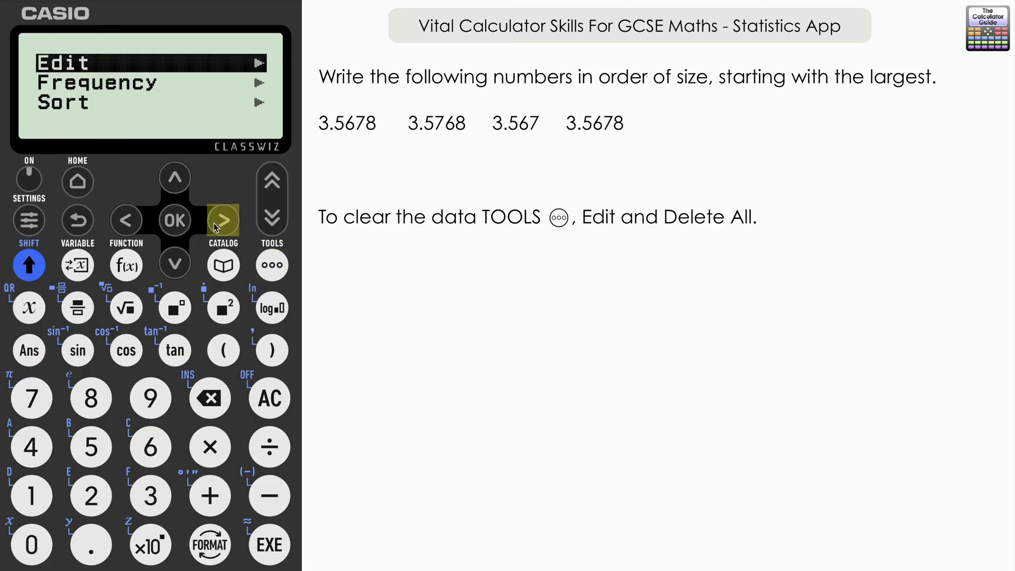
click(173, 265)
click(175, 220)
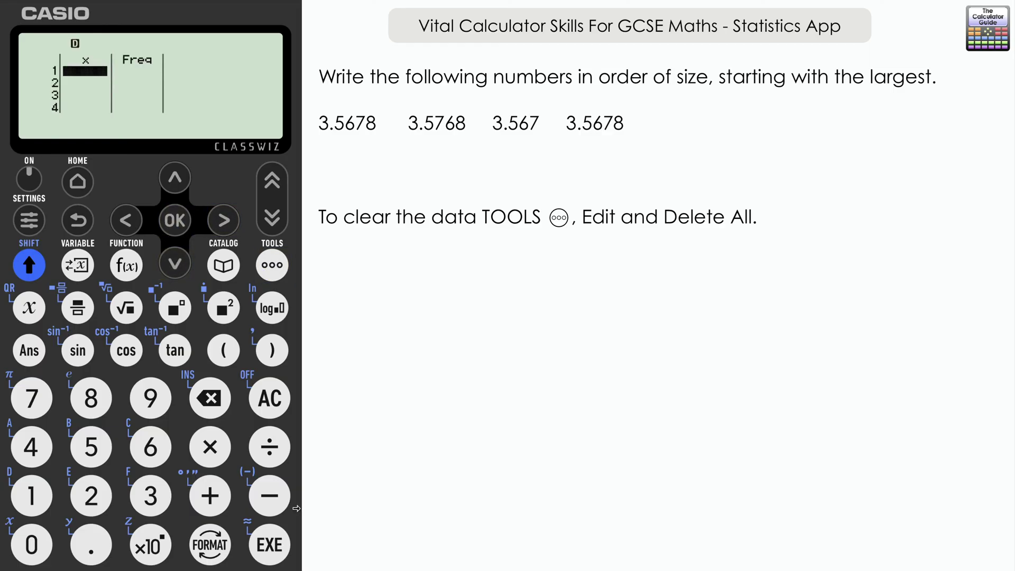
Step: Enter 3.5678 and 3.5768 into x rows 1 and 2
click(150, 496)
click(91, 545)
click(105, 448)
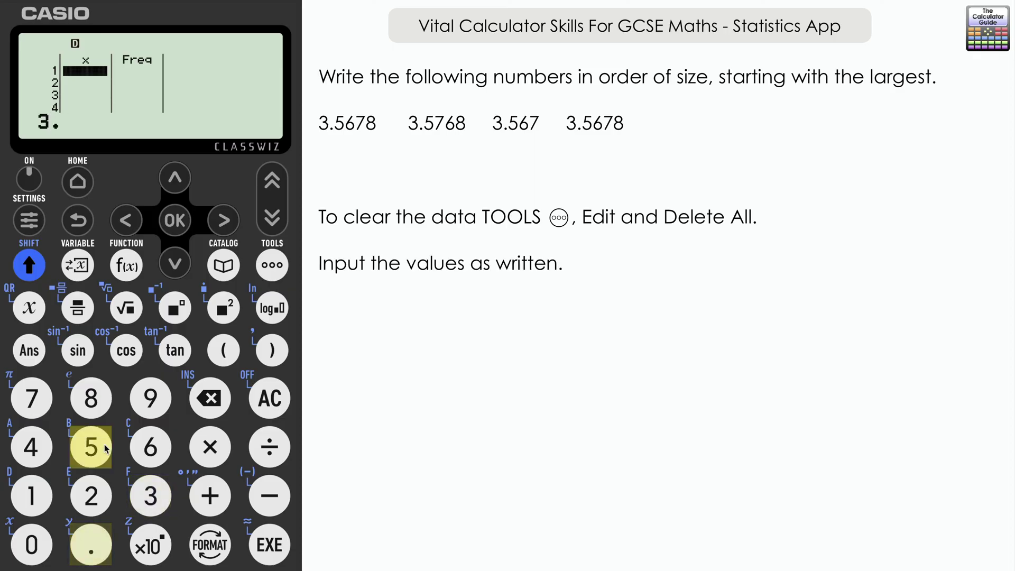
click(151, 447)
click(32, 397)
click(91, 397)
click(266, 550)
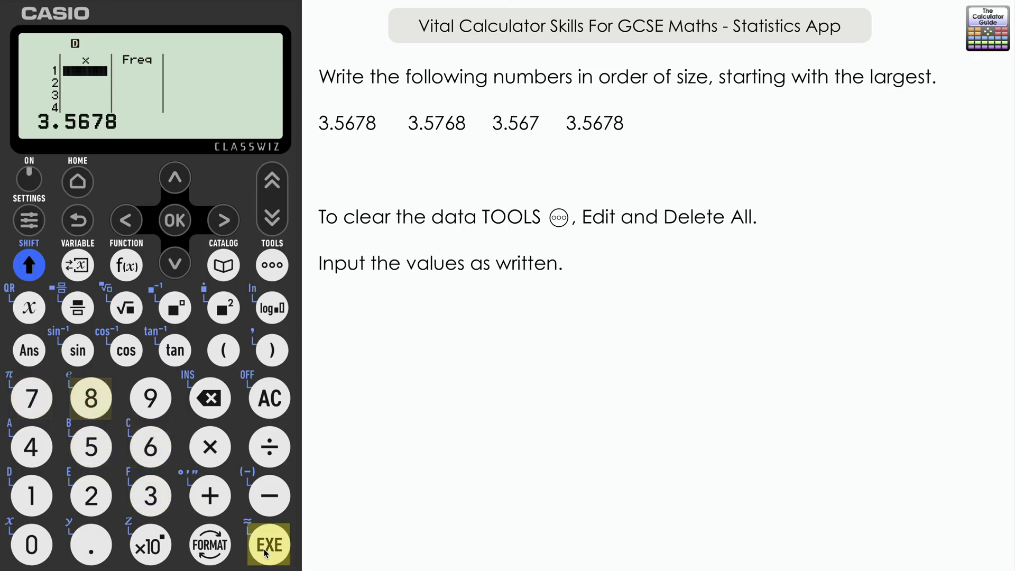
click(151, 496)
click(91, 545)
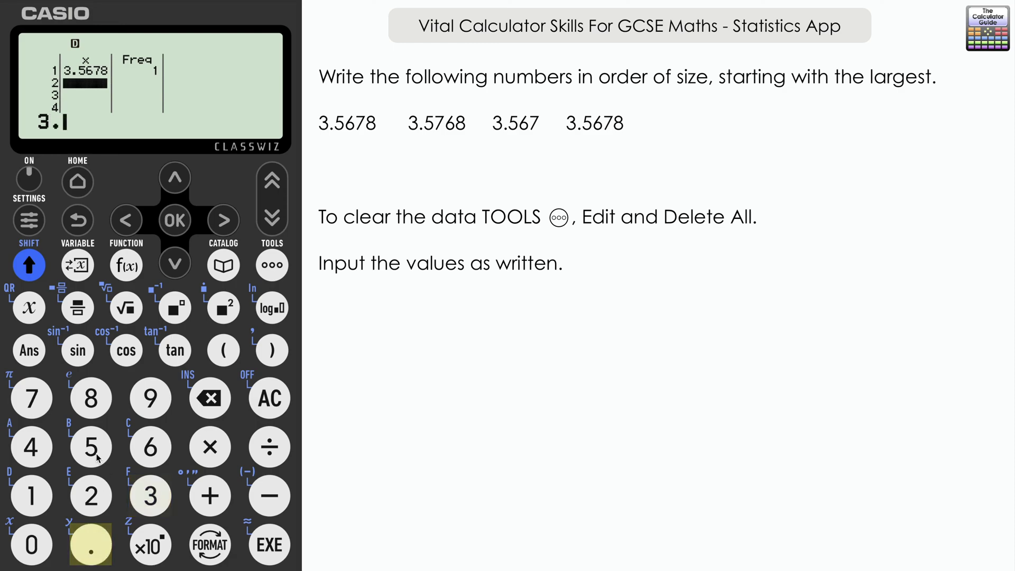
click(96, 458)
click(32, 398)
click(151, 446)
click(91, 398)
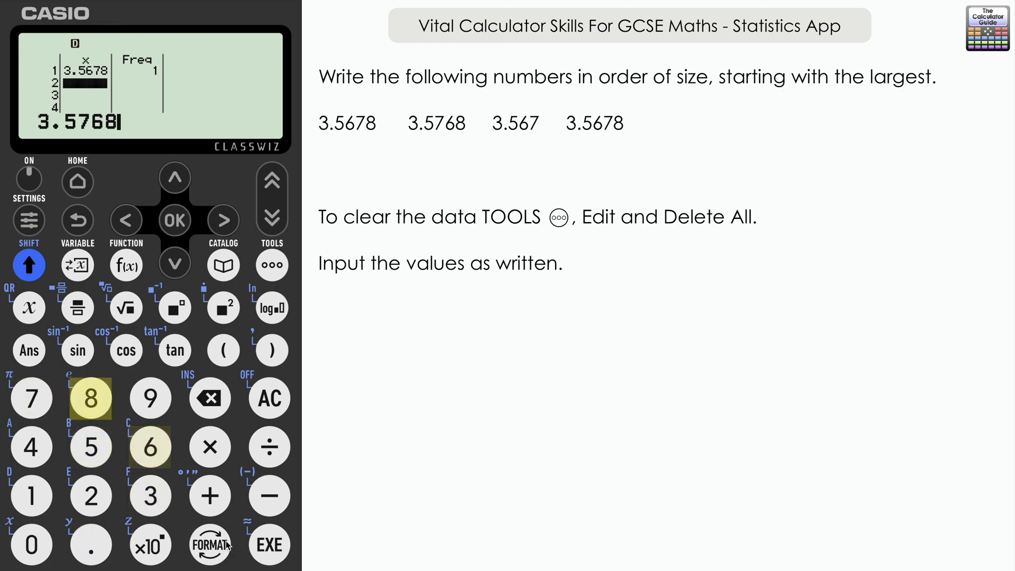
click(268, 546)
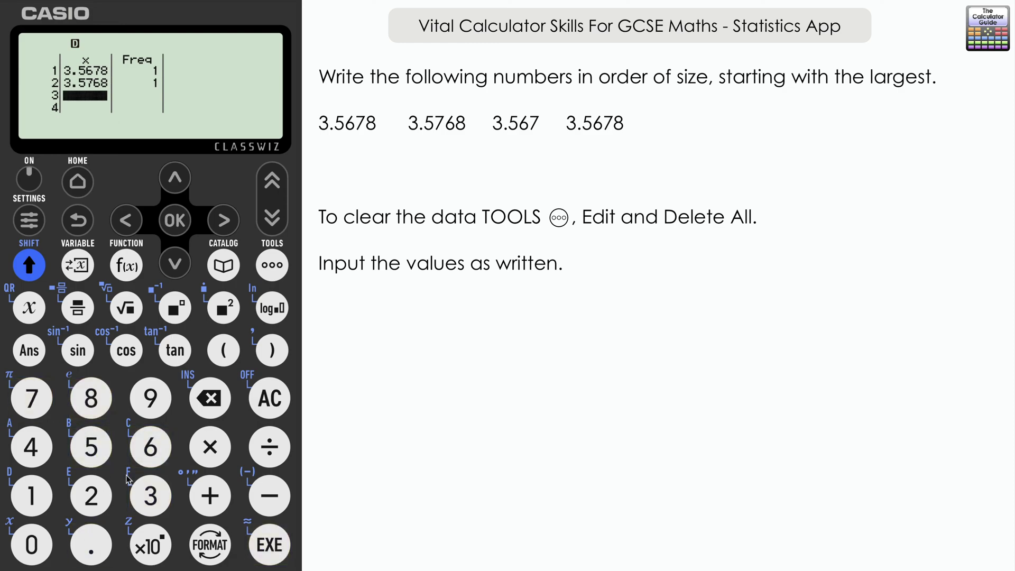
Step: Enter 3.567 and 3.5678 into x rows 3 and 4
click(143, 491)
click(91, 544)
click(91, 447)
click(150, 447)
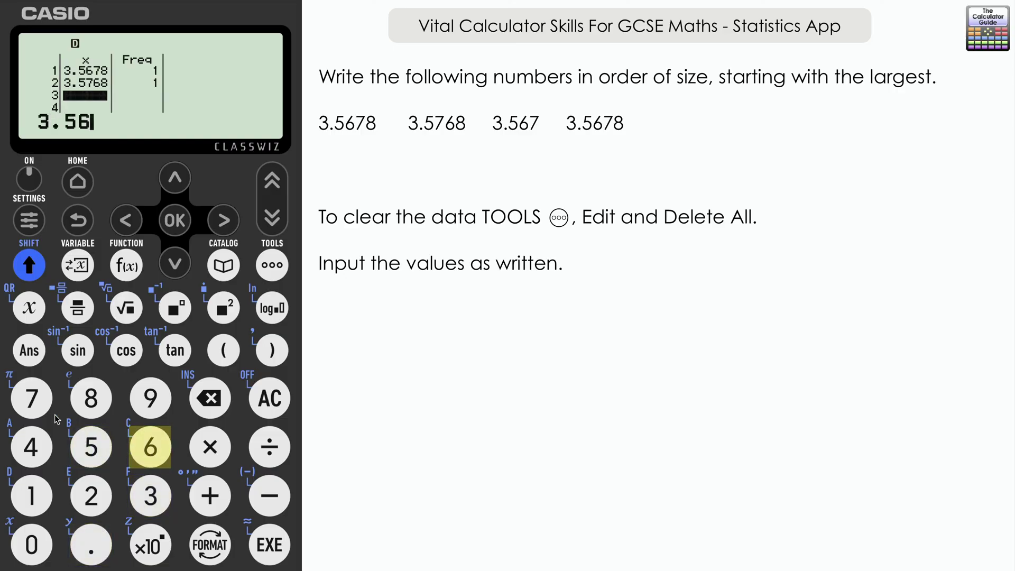
click(32, 397)
click(269, 544)
click(151, 495)
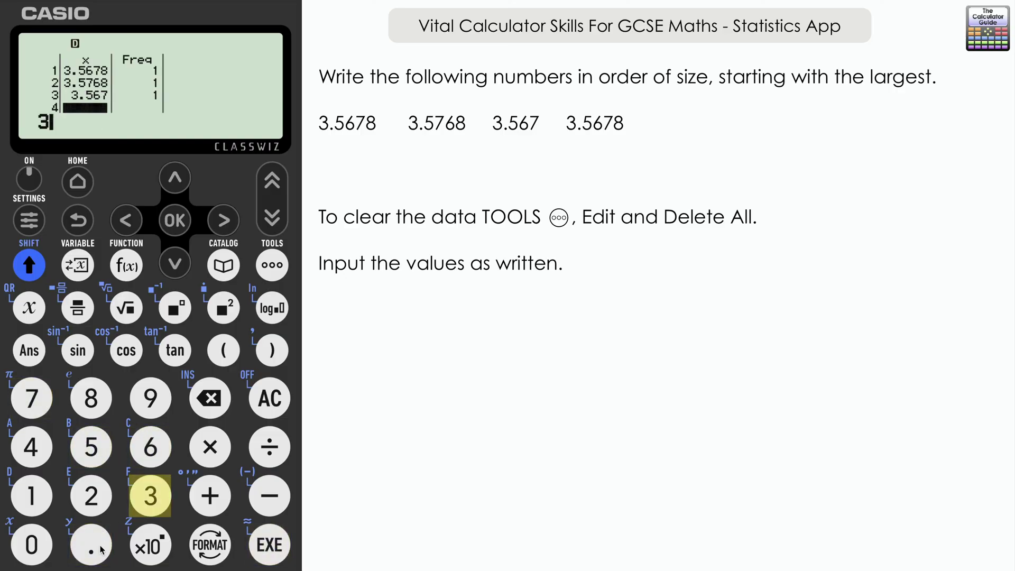
click(101, 549)
click(91, 447)
click(151, 446)
click(32, 398)
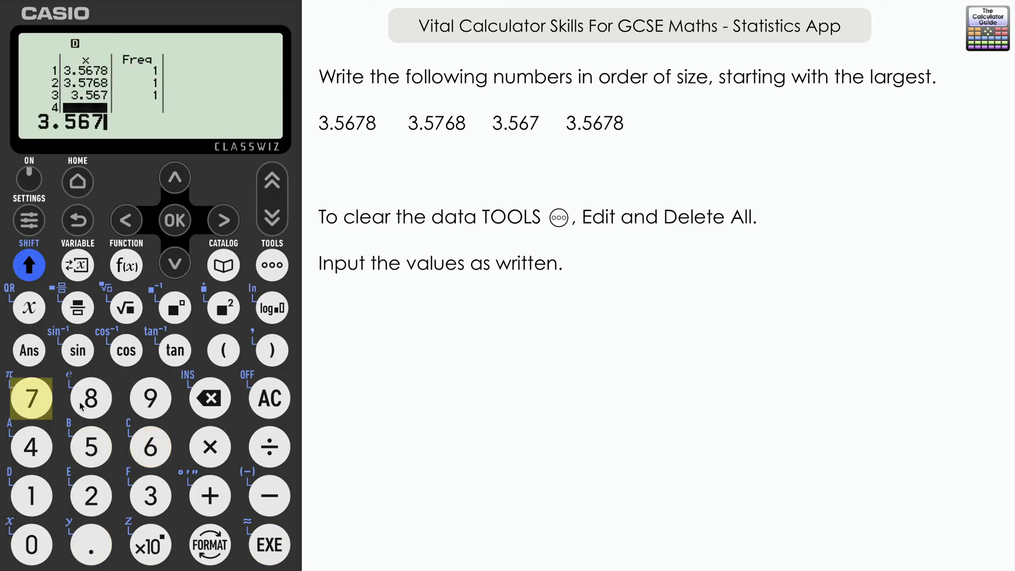
click(91, 397)
click(269, 544)
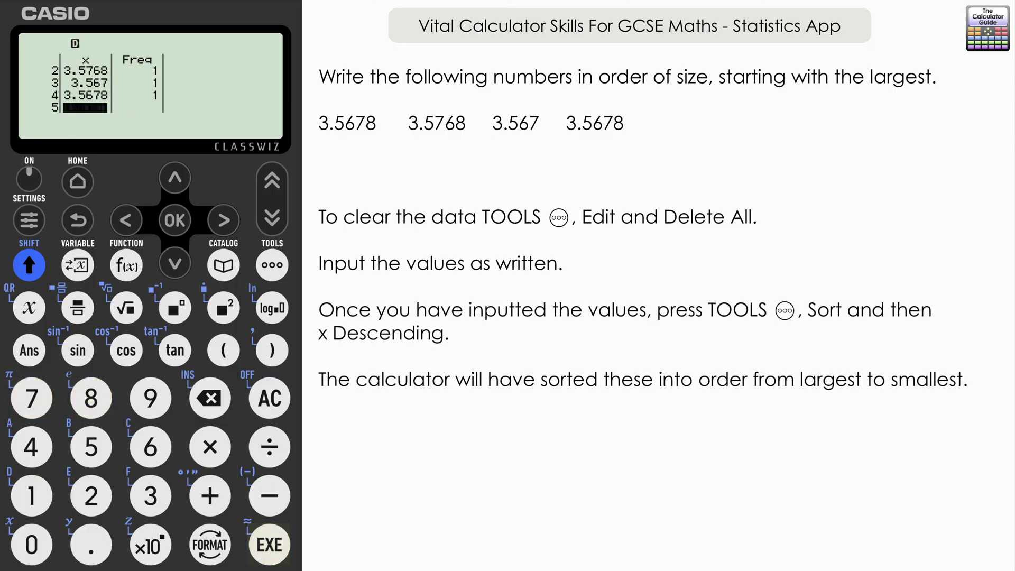
Step: Sort the x column in descending order
click(270, 272)
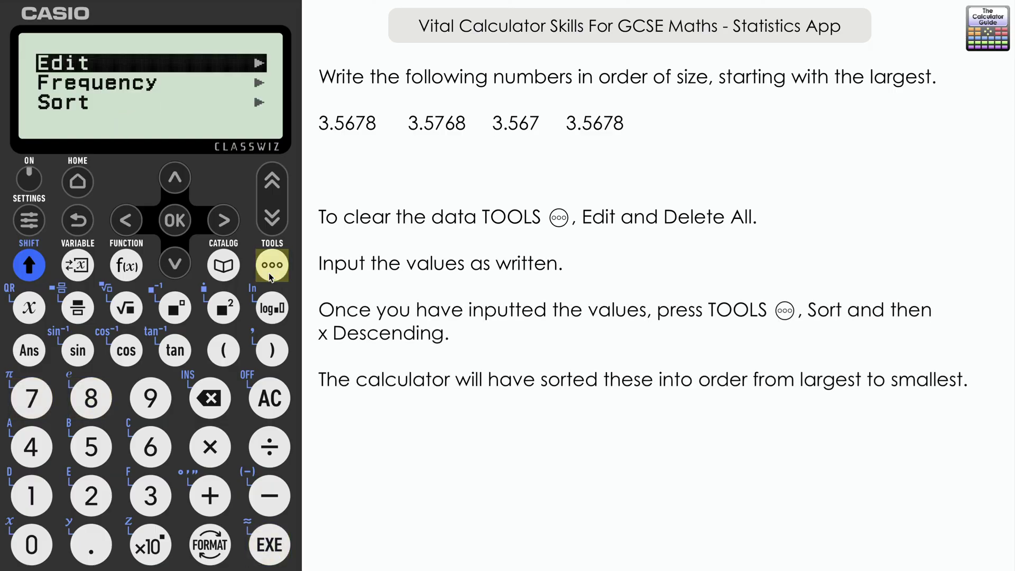
click(176, 267)
click(176, 267)
click(174, 222)
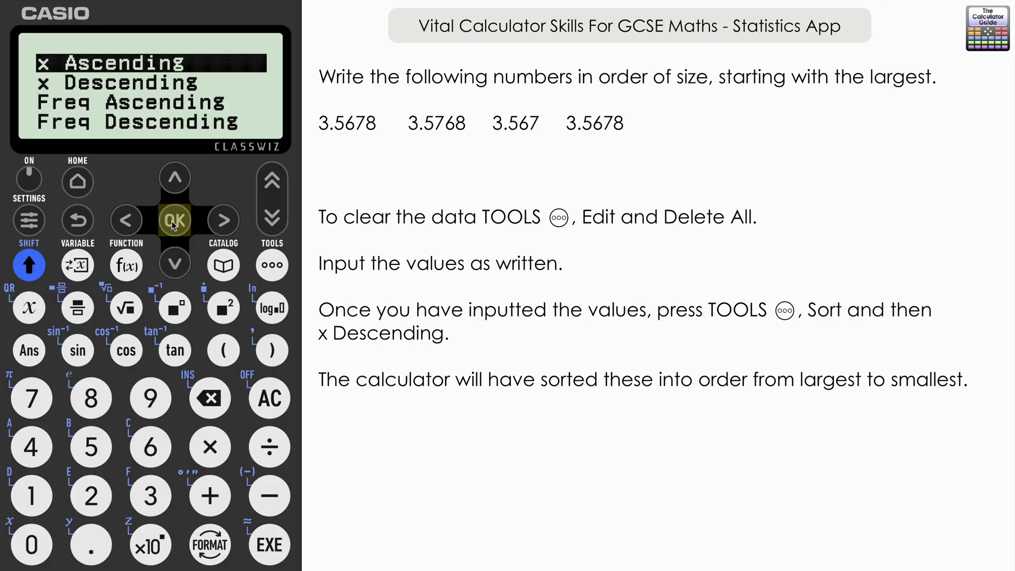
key(Down)
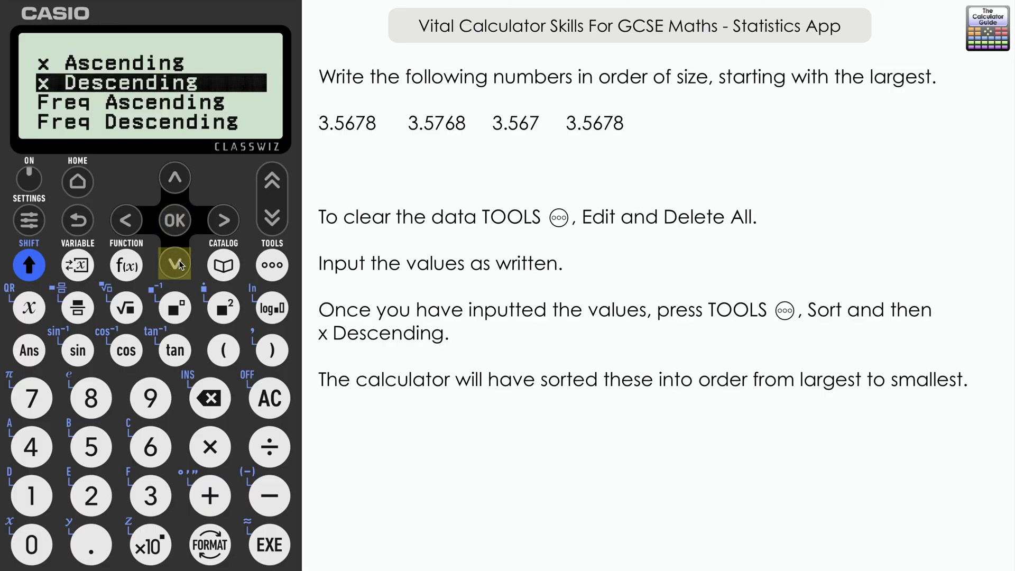
click(174, 223)
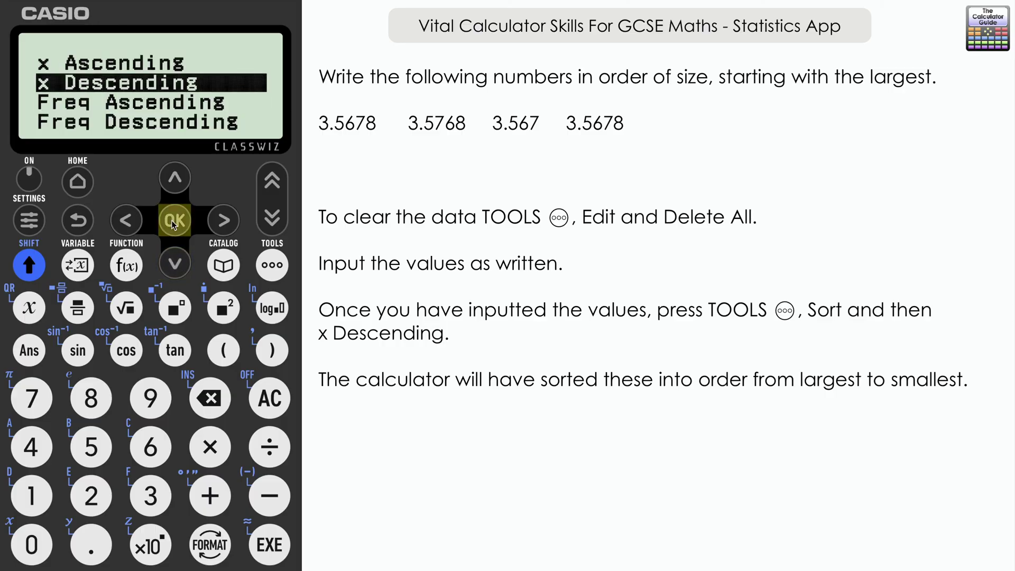
Step: Step down the rows to check the order 3.5678, 3.5678, 3.567
click(175, 264)
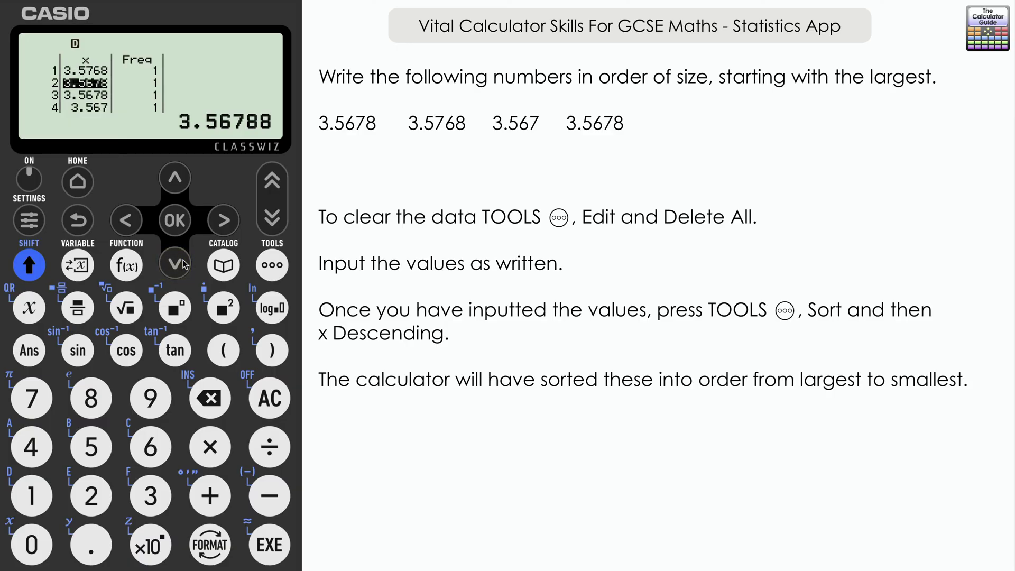
click(182, 264)
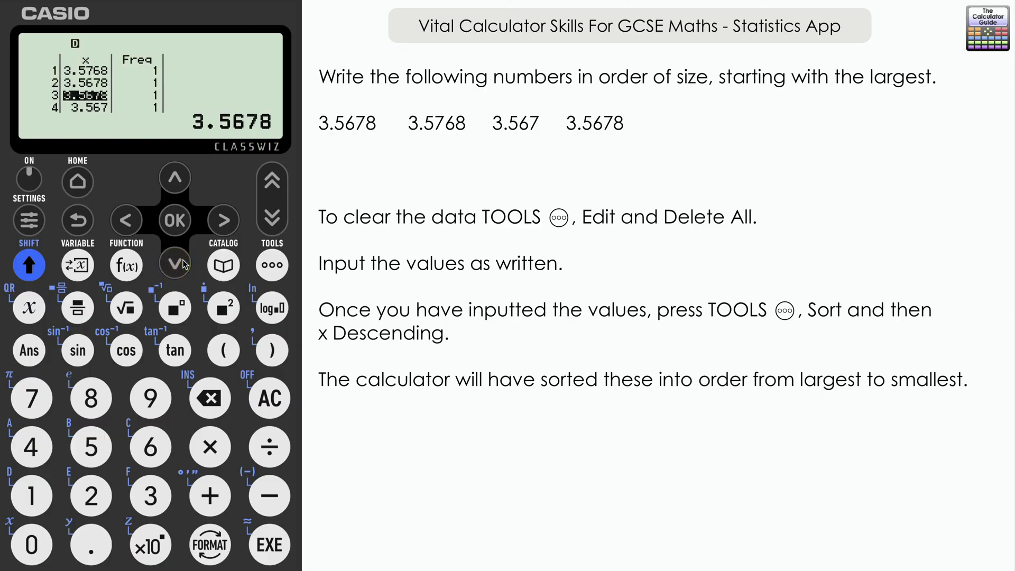
click(183, 265)
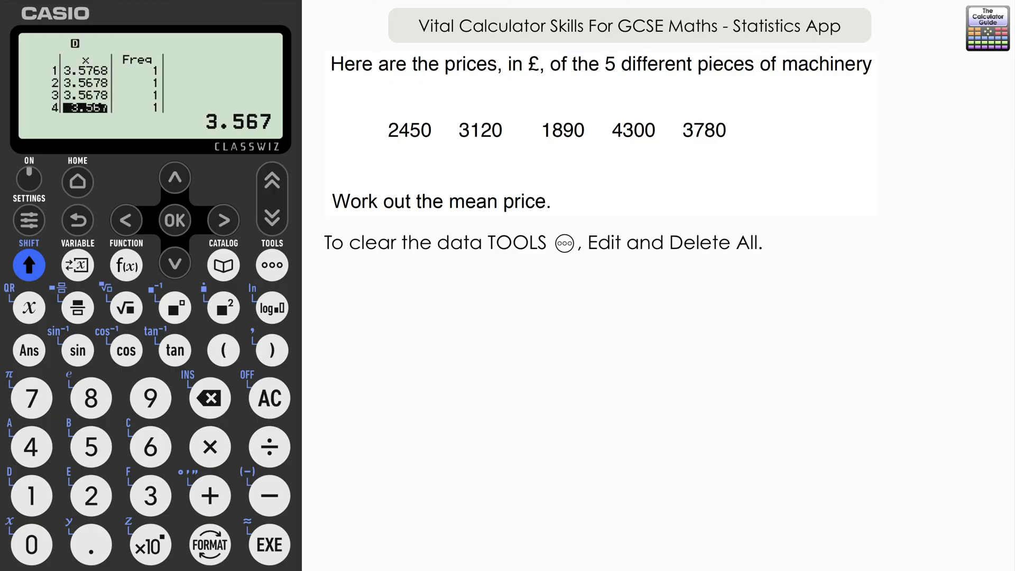
Step: Delete all the previous data from the table
click(274, 265)
click(176, 224)
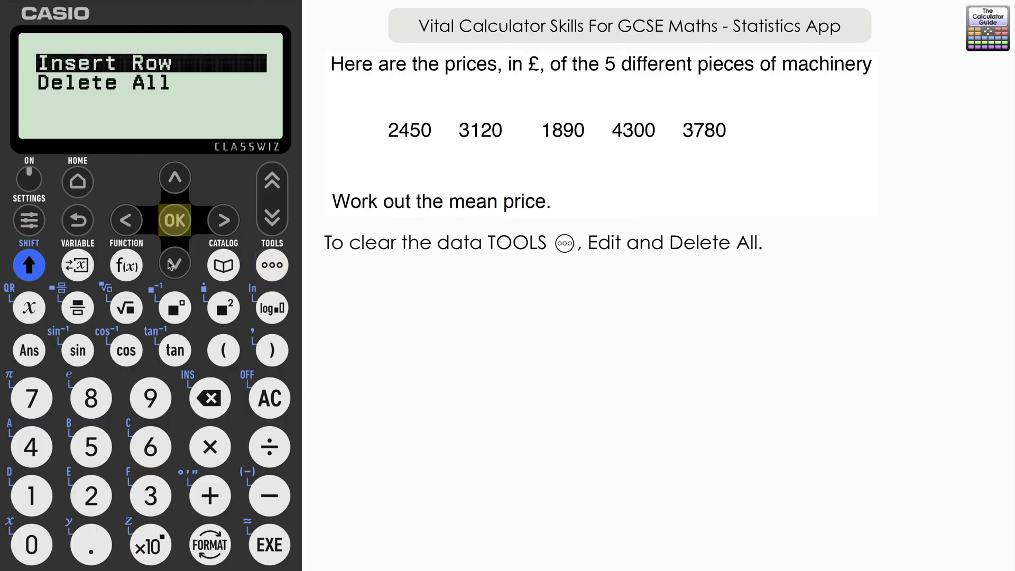
click(174, 264)
click(174, 220)
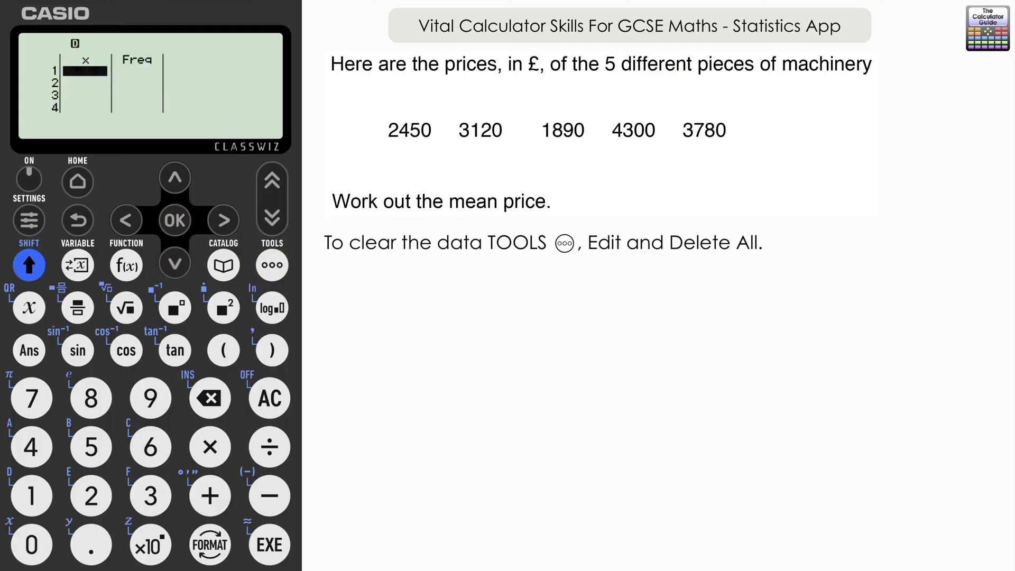
Step: Enter the prices 2450, 3120, 1890, 4300 and 3780 as x values
text(24)
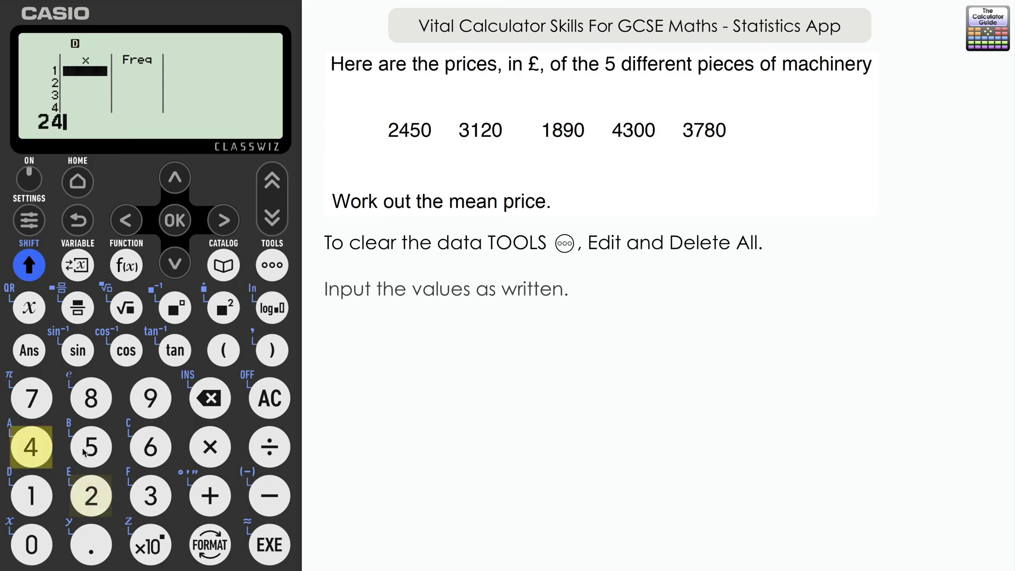
text(50)
key(Return)
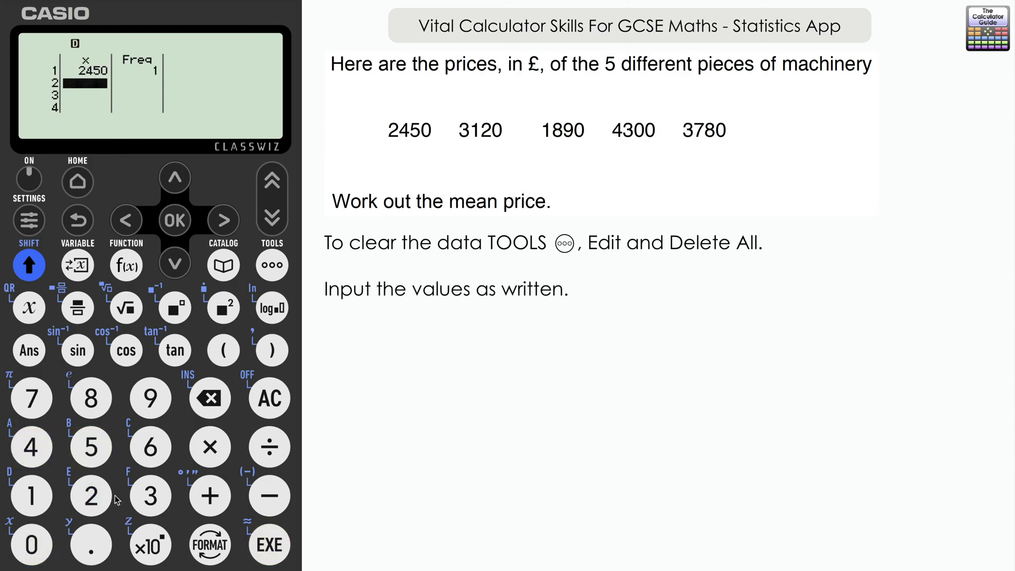
text(3120)
key(Return)
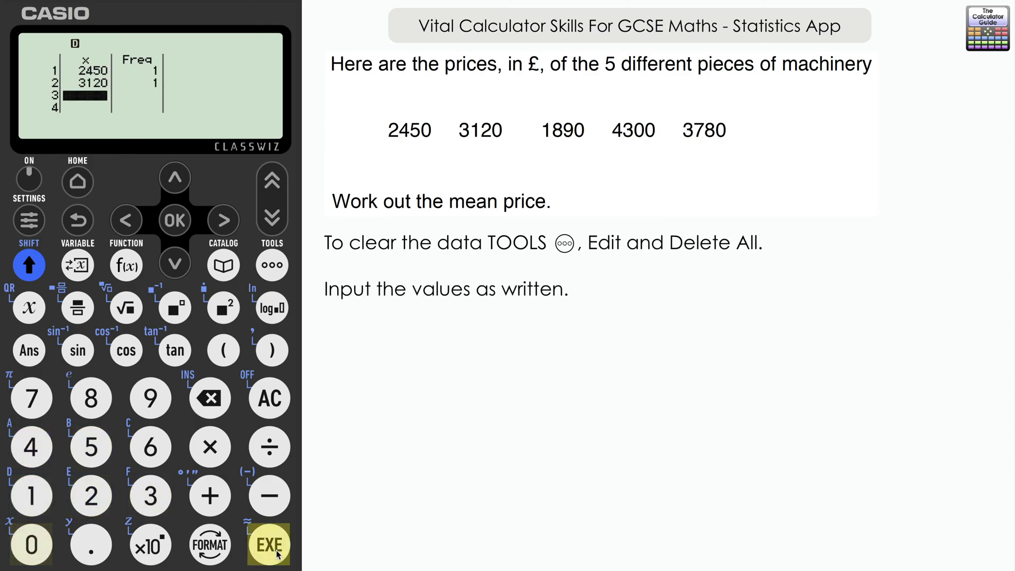
text(1890)
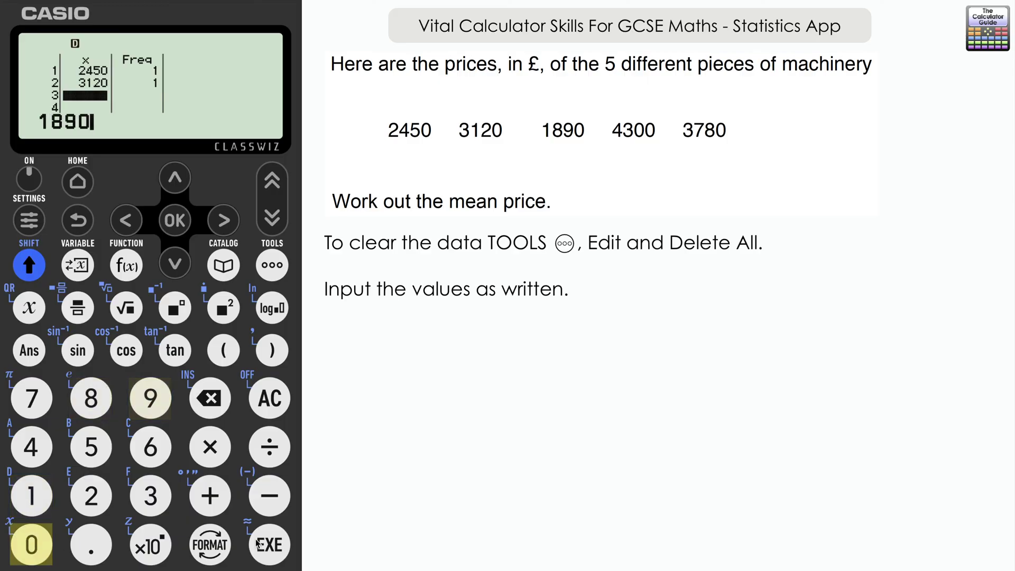
click(274, 549)
text(4300)
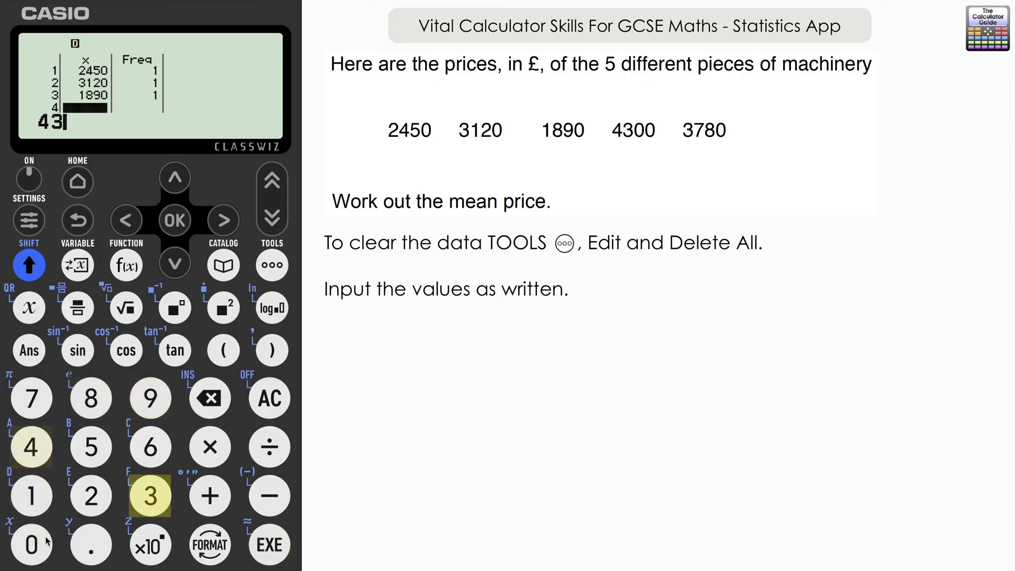
click(269, 545)
text(37)
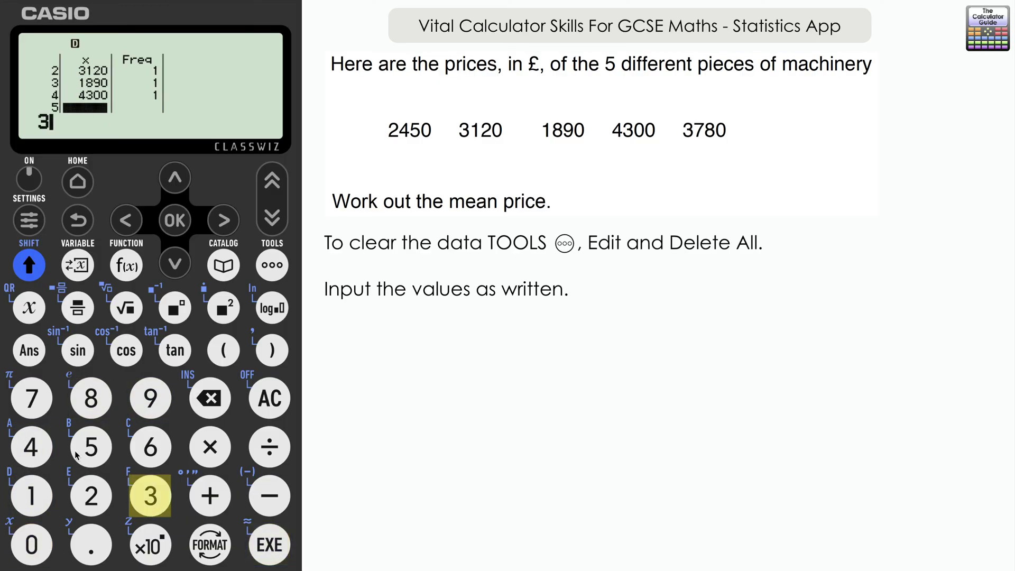
text(80)
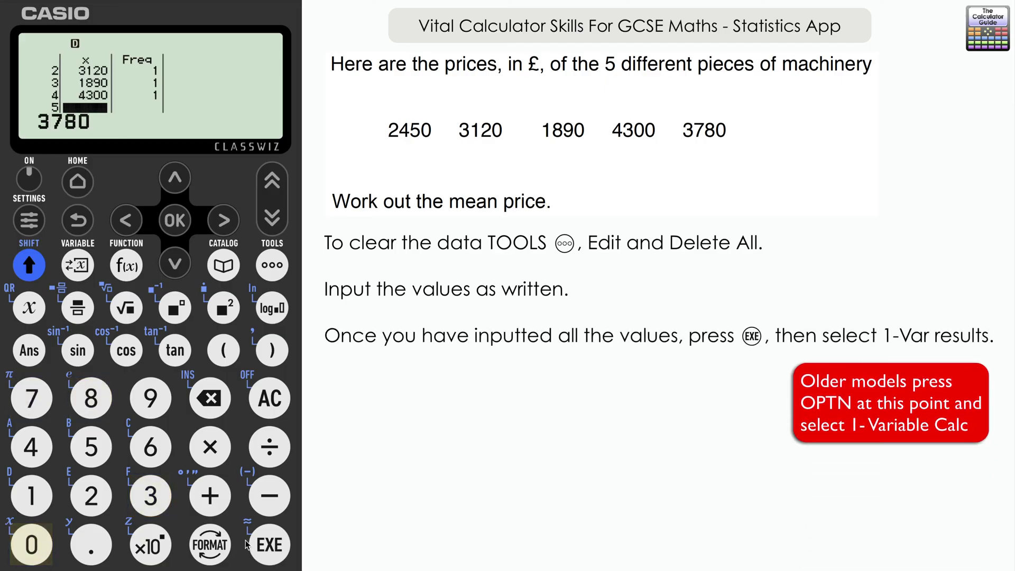
click(269, 545)
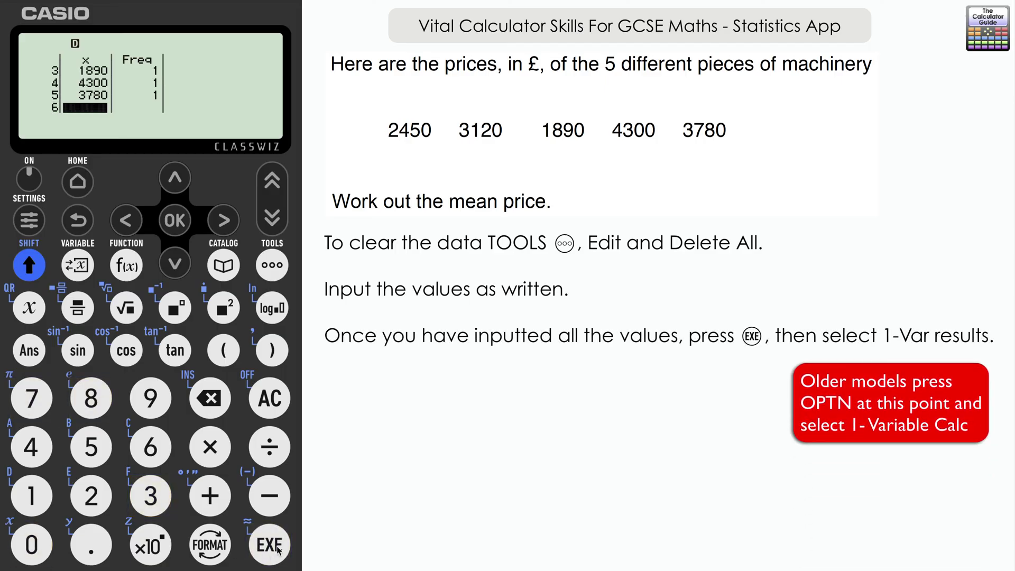
Step: Display the 1-Var Results: mean 3108, sum 15540, σx 870.5262776
click(270, 550)
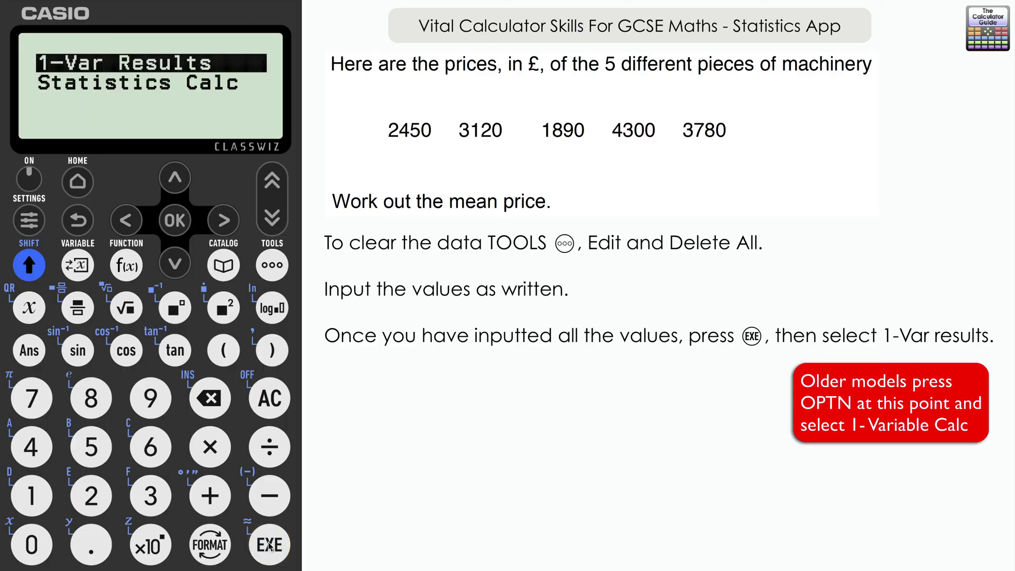
click(270, 546)
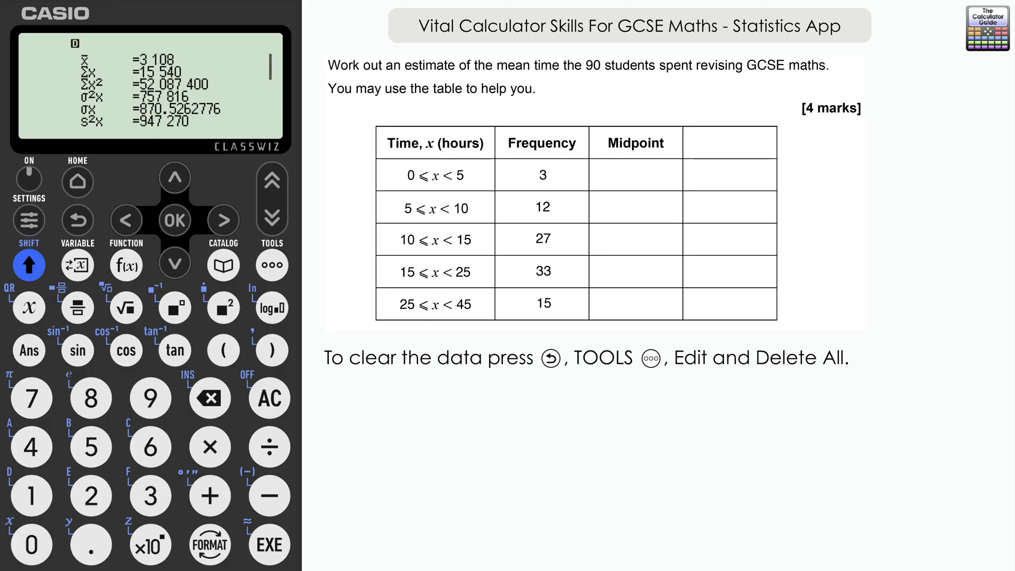
Step: Return to the data table and delete all the price data
click(82, 227)
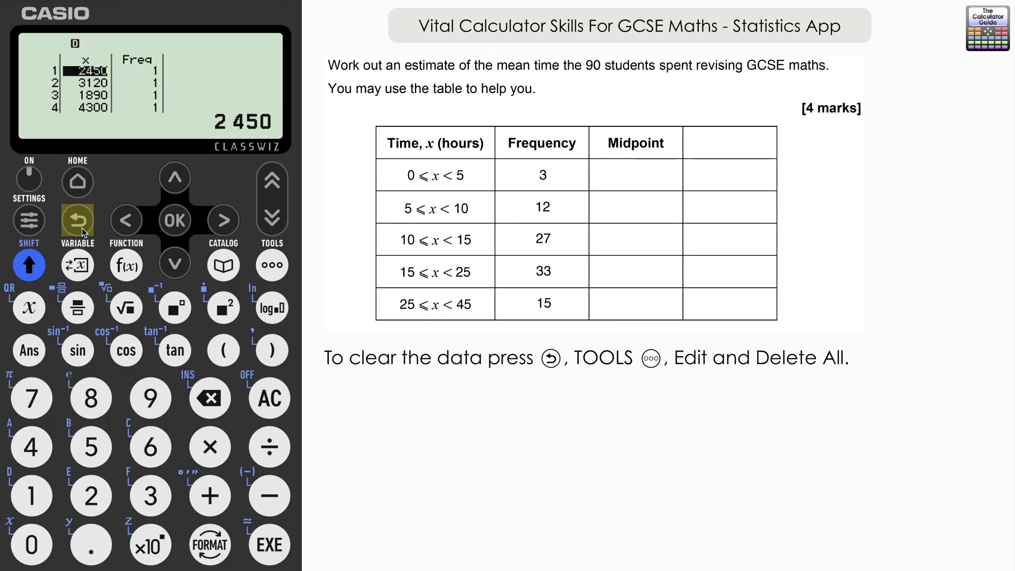
click(283, 259)
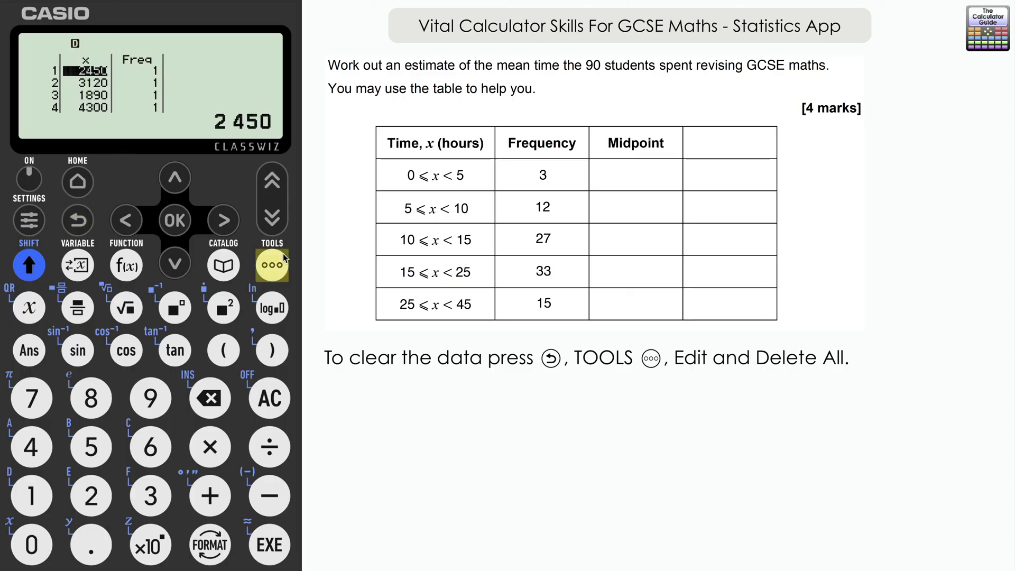
click(224, 220)
click(173, 261)
click(175, 220)
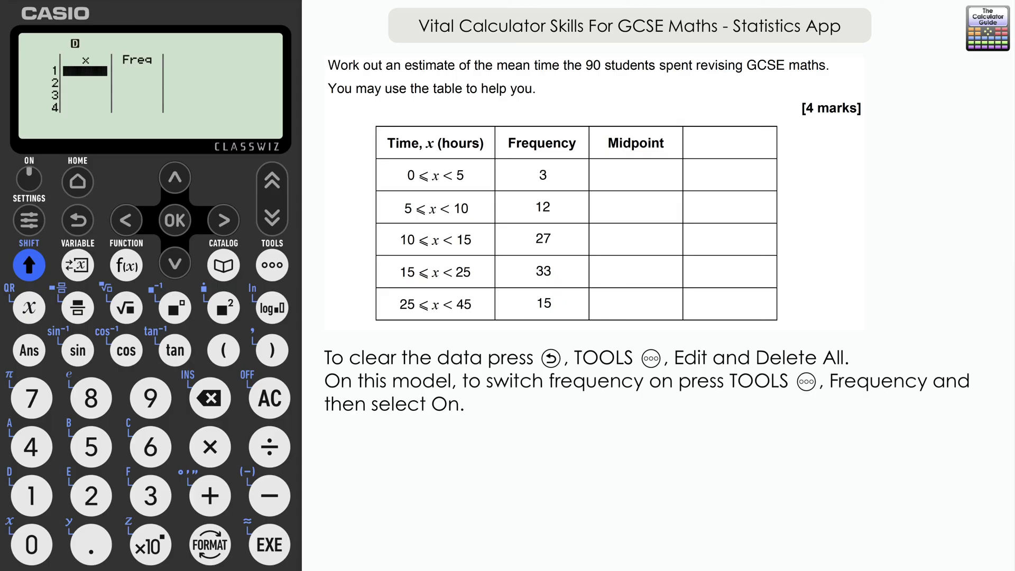
Step: Turn the Frequency setting on so the table shows a Freq column
click(272, 265)
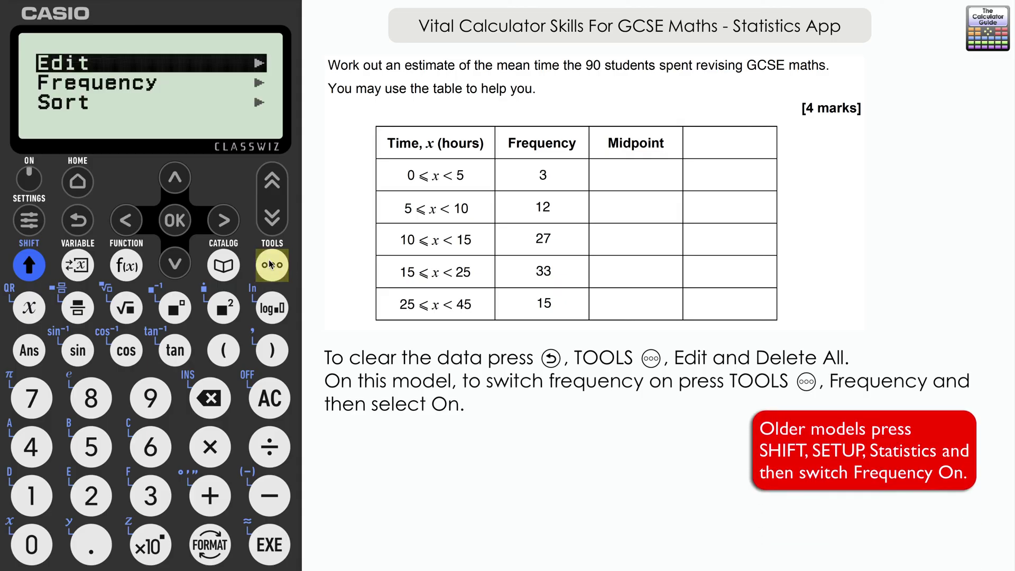
click(178, 263)
click(223, 220)
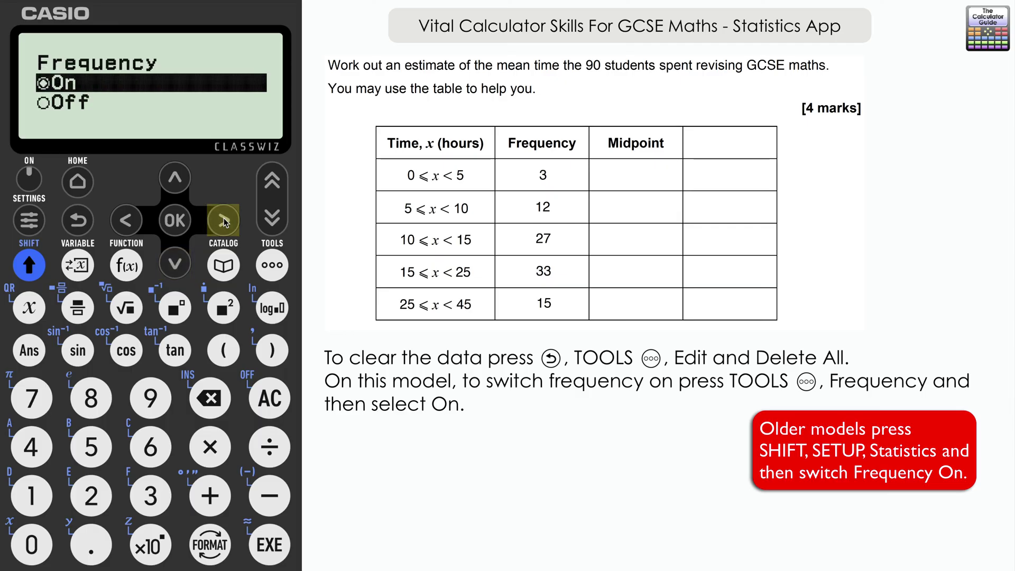
click(176, 221)
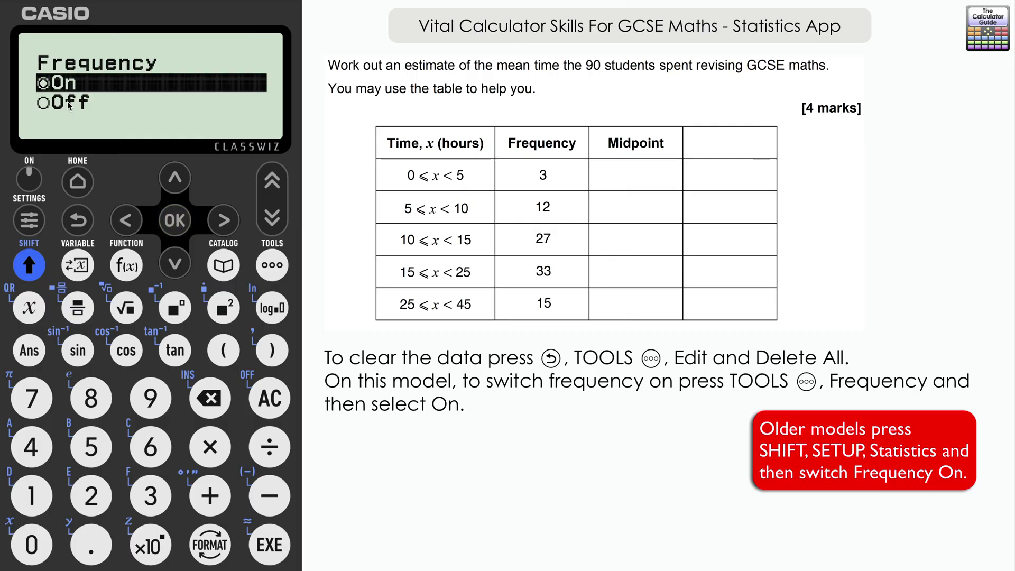
click(77, 214)
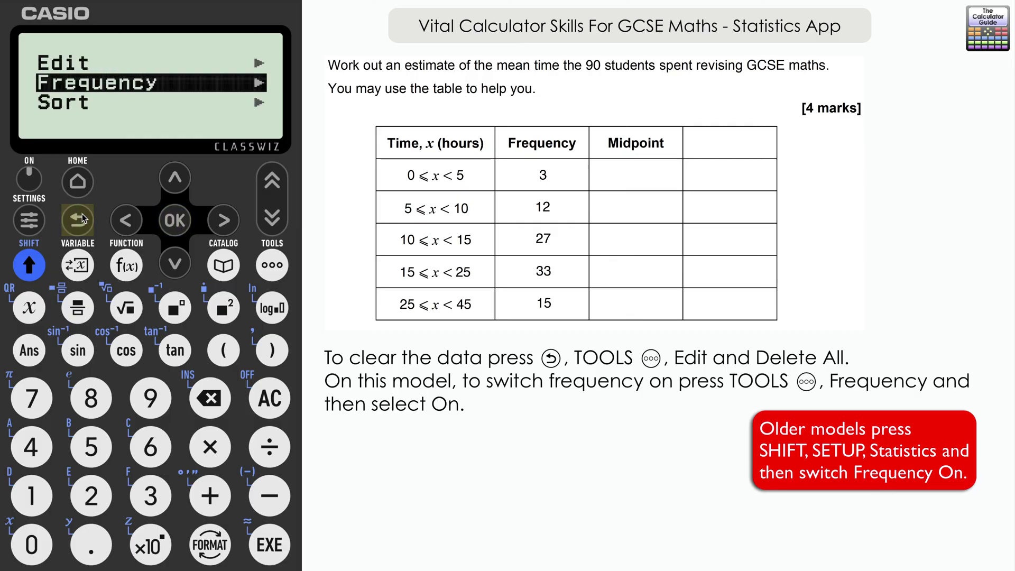
click(77, 214)
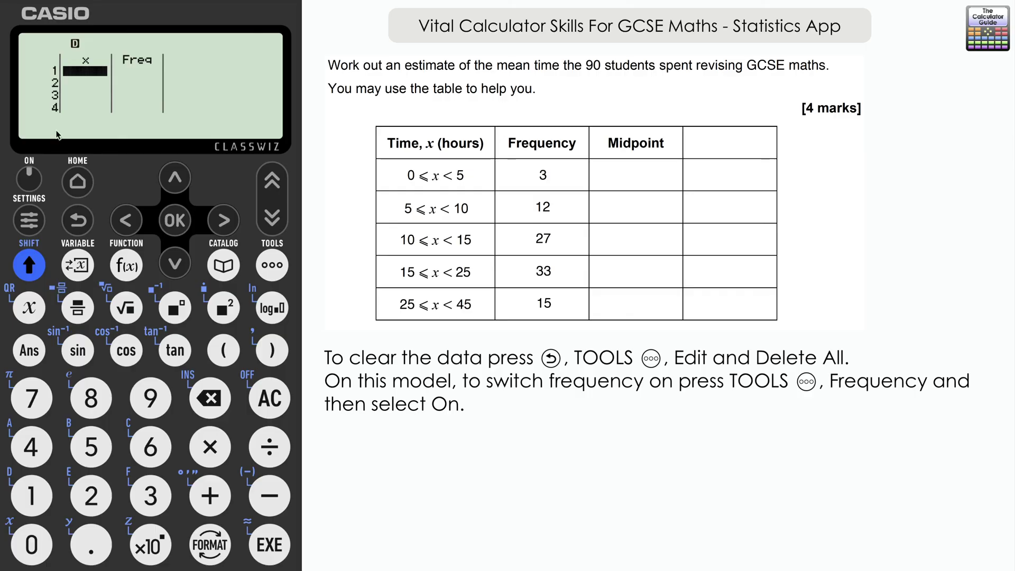
Step: Enter x midpoints 2.5 and 7.5, computing the second as (5+10)÷2
click(92, 496)
click(91, 545)
click(91, 447)
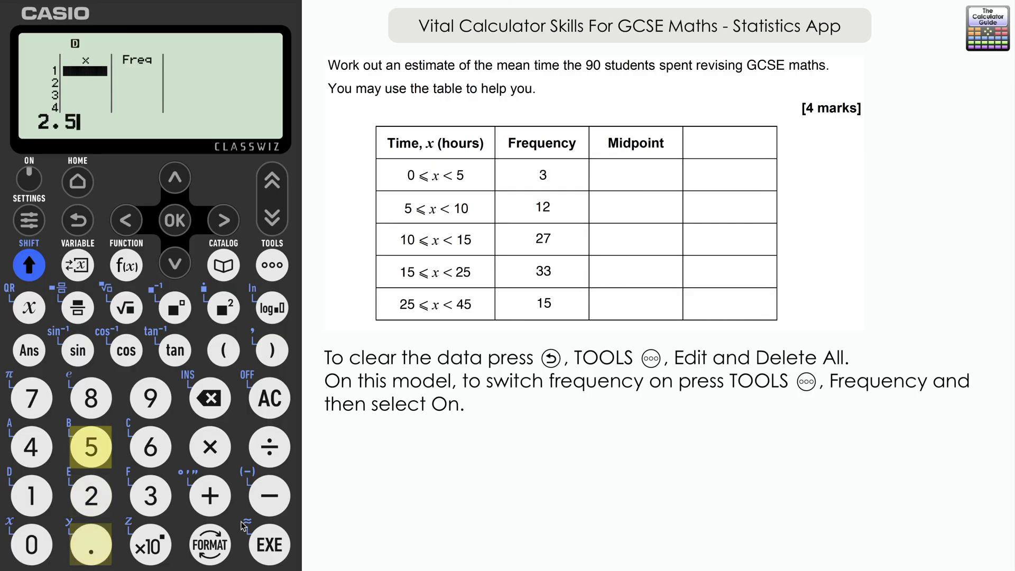
click(269, 550)
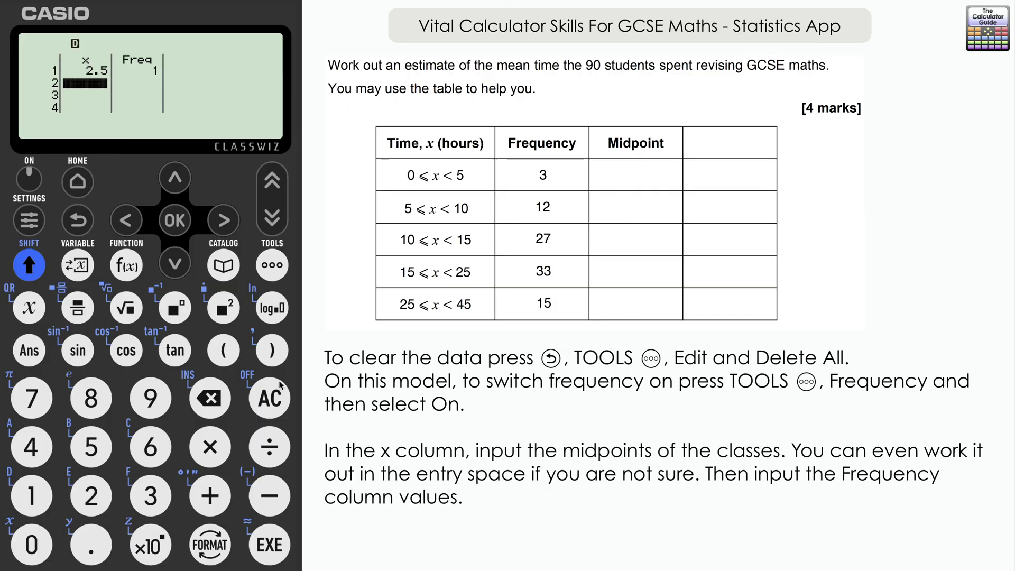
click(223, 350)
text(5+)
click(14, 493)
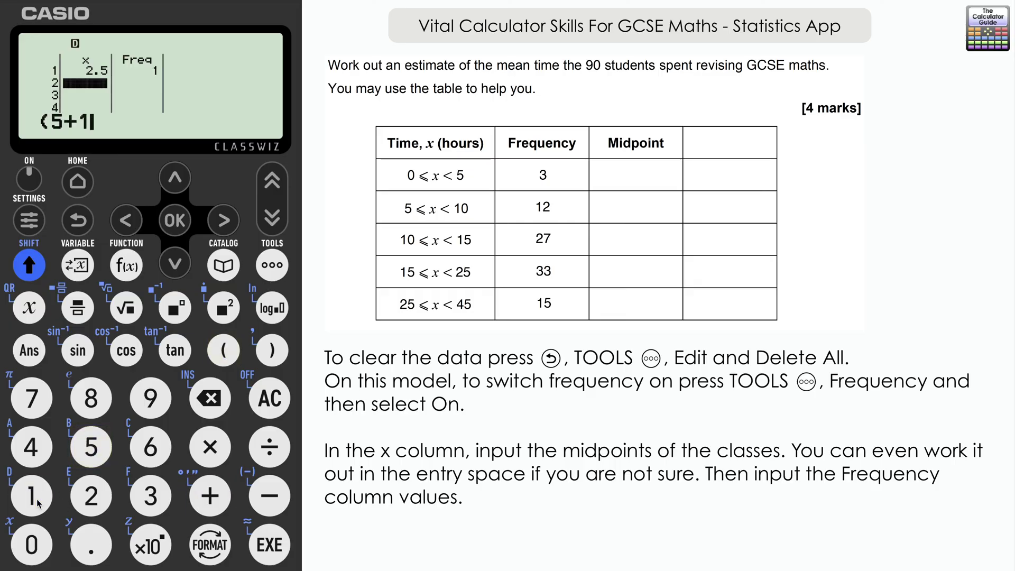
click(35, 547)
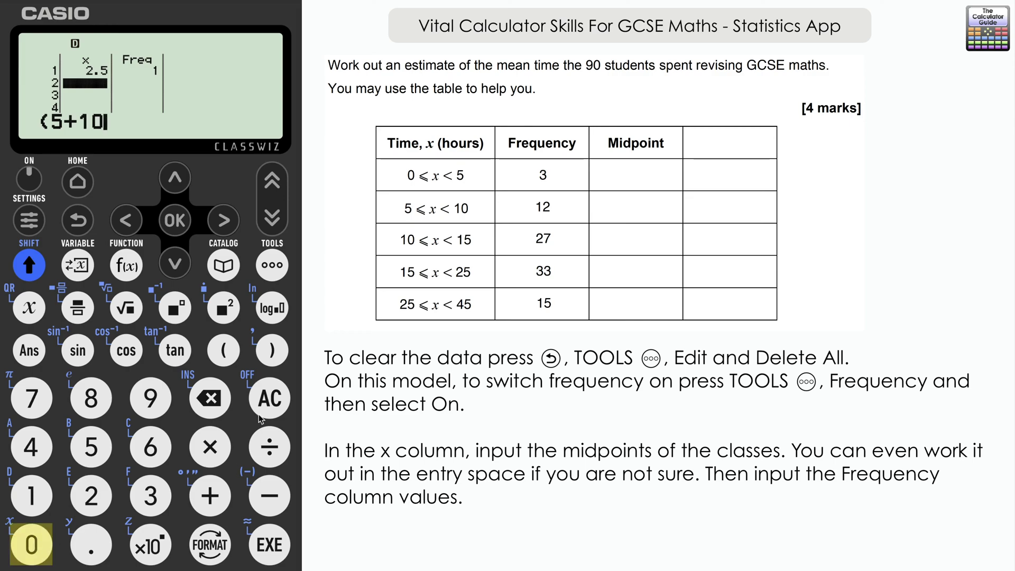
click(267, 351)
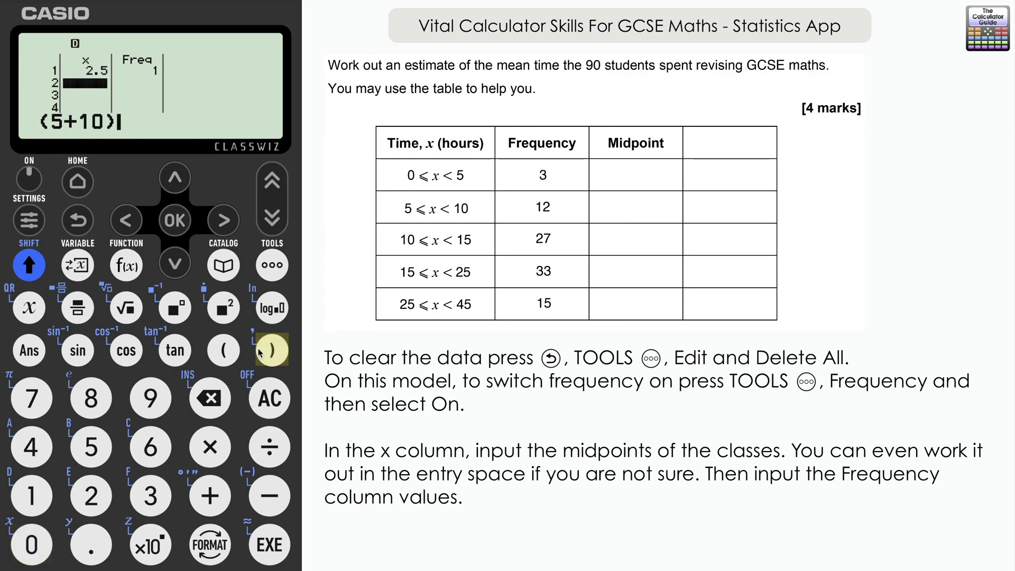
click(260, 458)
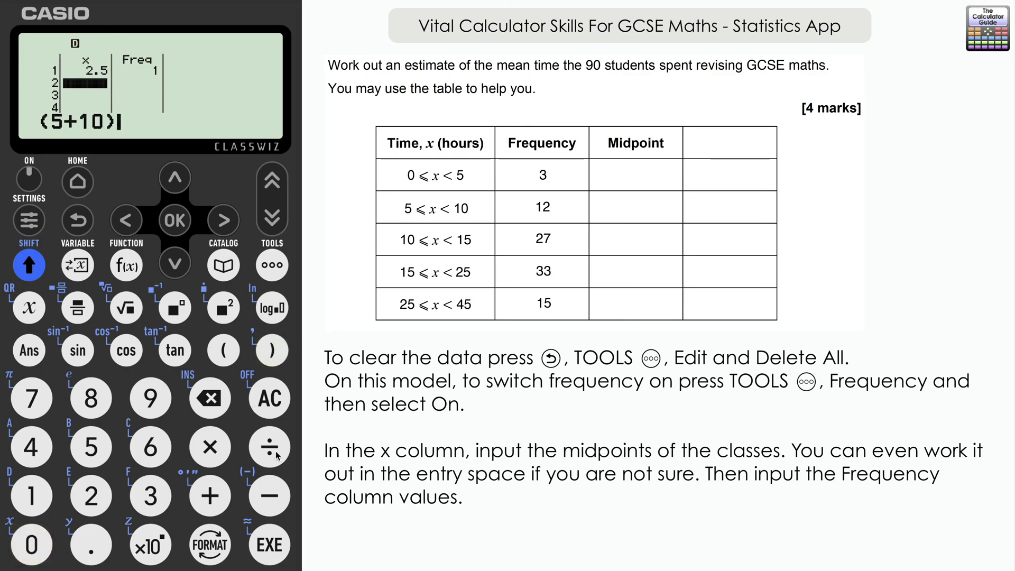
click(87, 500)
click(264, 537)
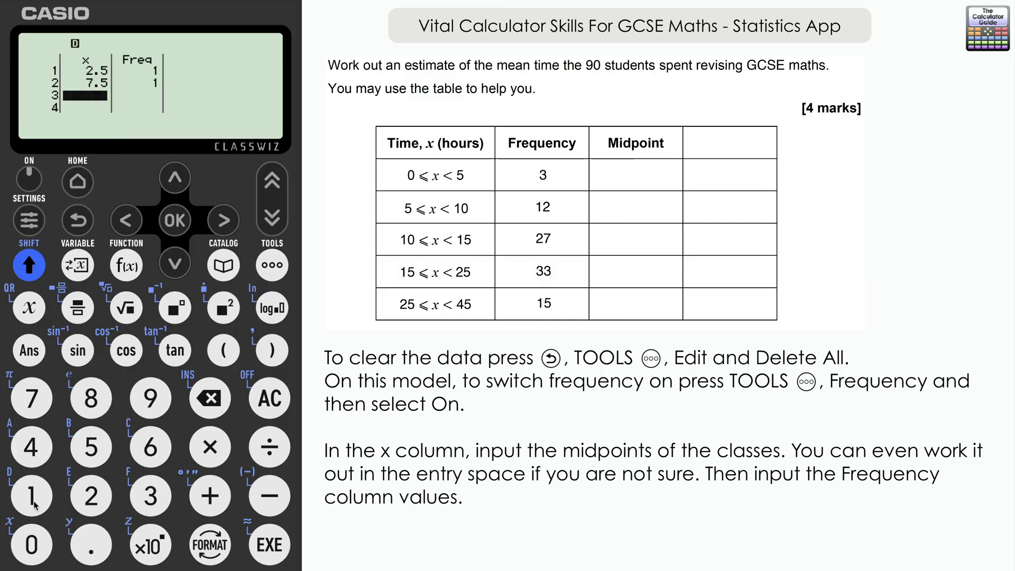
Step: Enter the remaining x midpoints 12.5, 20 and 35
text(1)
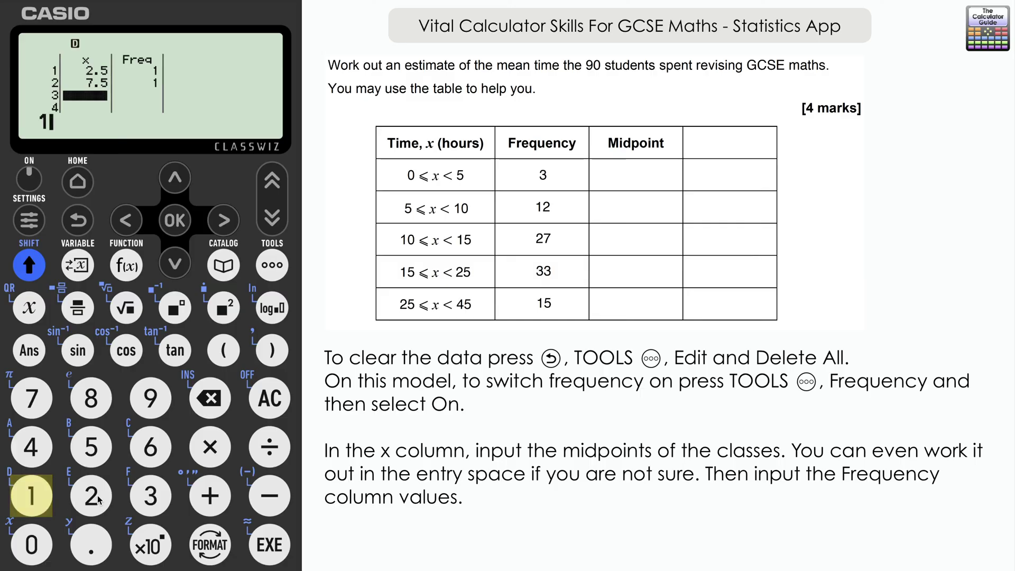
text(2.5)
key(Return)
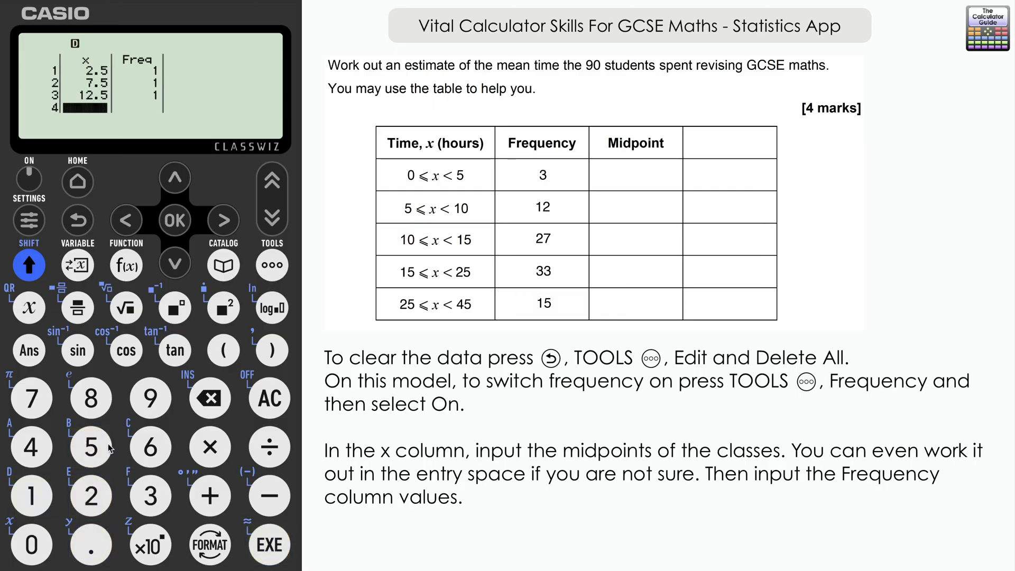
click(80, 502)
click(31, 544)
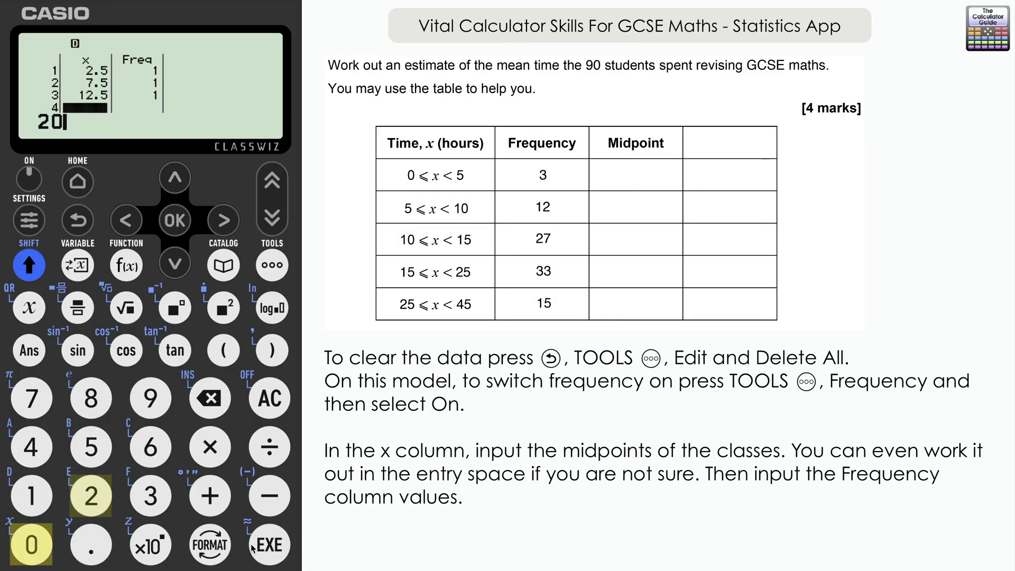
click(252, 534)
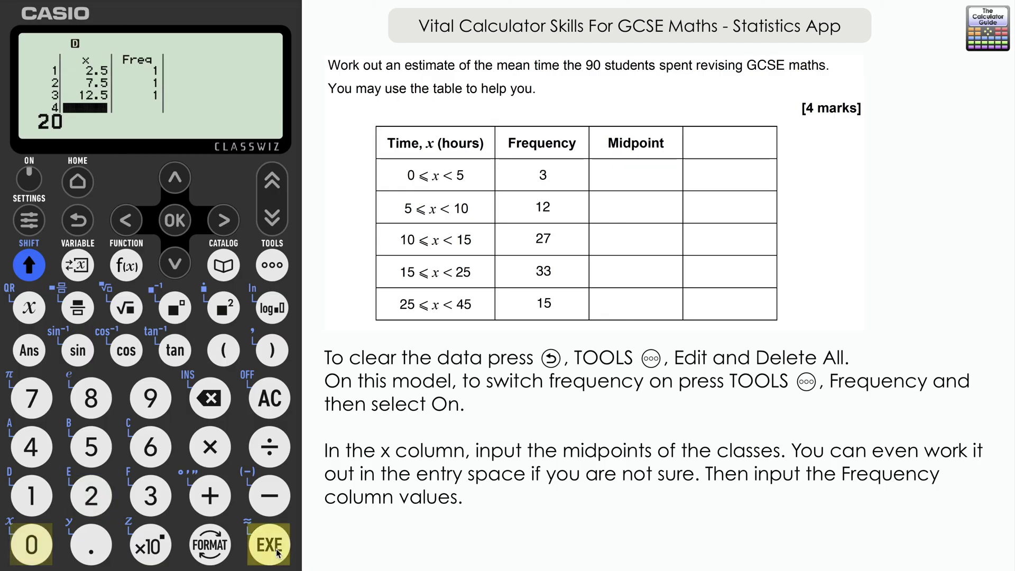
click(142, 503)
click(95, 454)
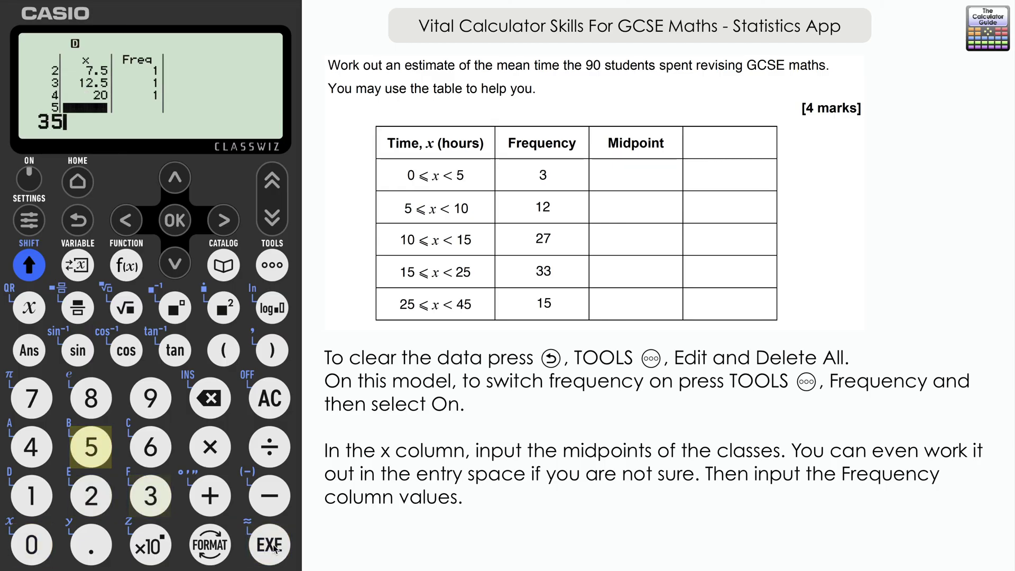
click(262, 545)
Step: Enter frequencies 3 and 12 starting at Freq row 1
click(218, 224)
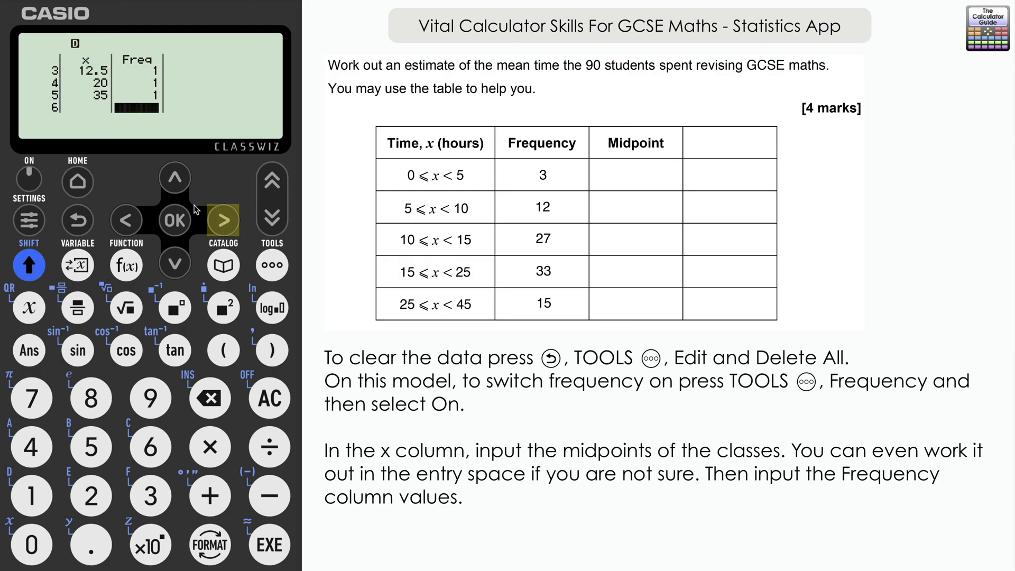
click(175, 182)
click(174, 182)
click(174, 182)
click(174, 182)
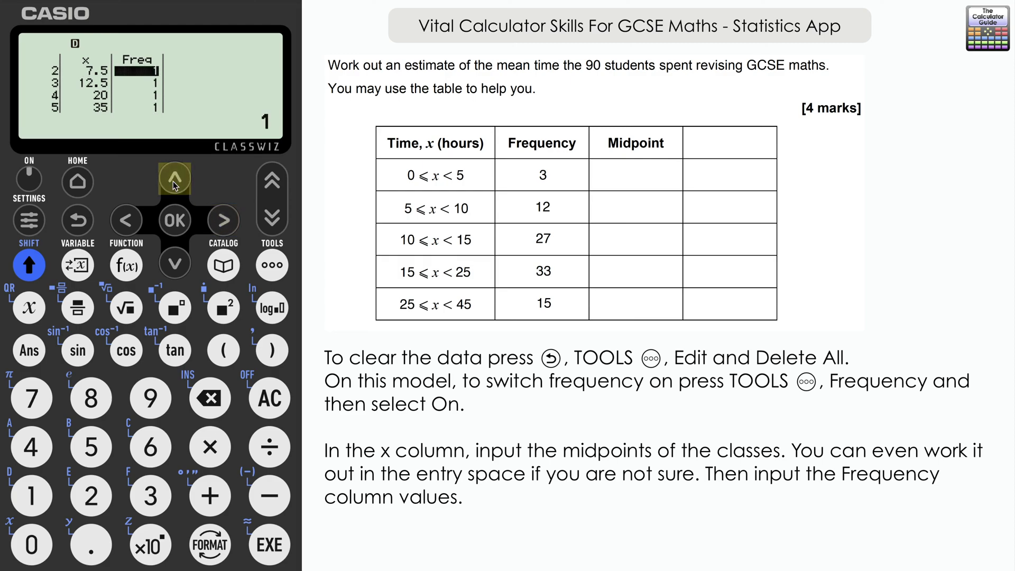
click(175, 182)
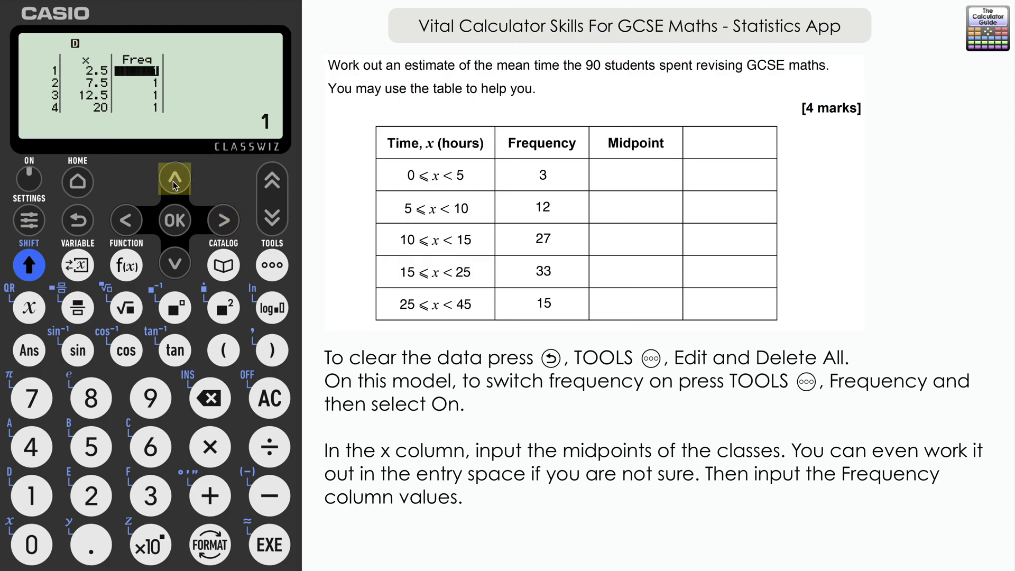
click(164, 507)
click(271, 546)
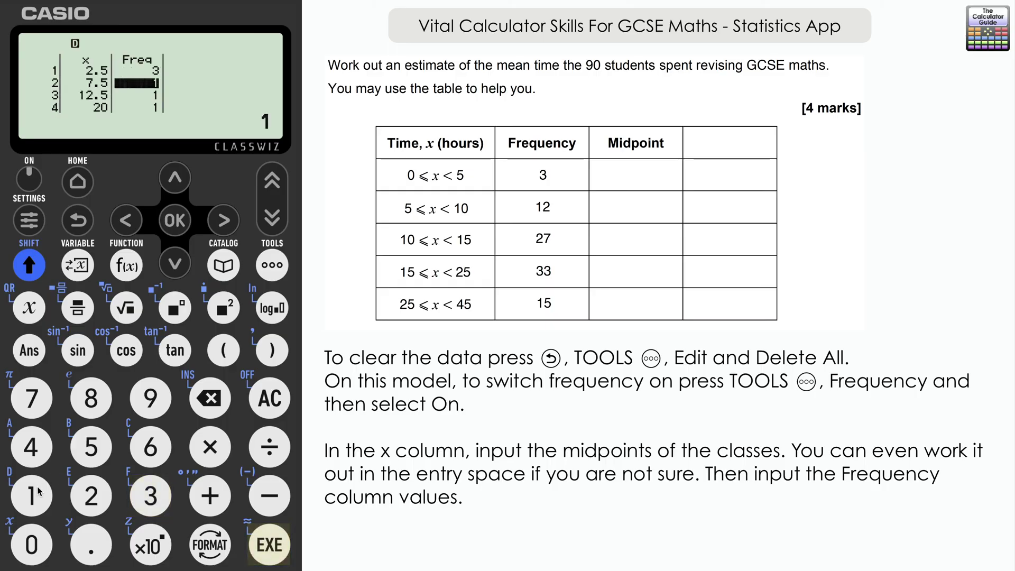
text(12)
click(263, 550)
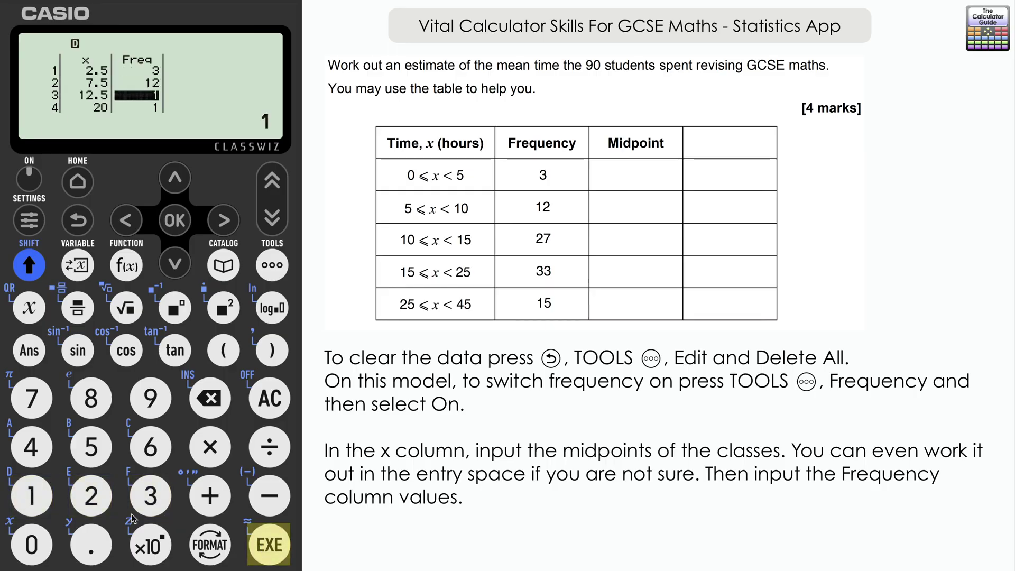
Step: Enter the remaining frequencies 27, 33 and 15
text(2)
click(39, 405)
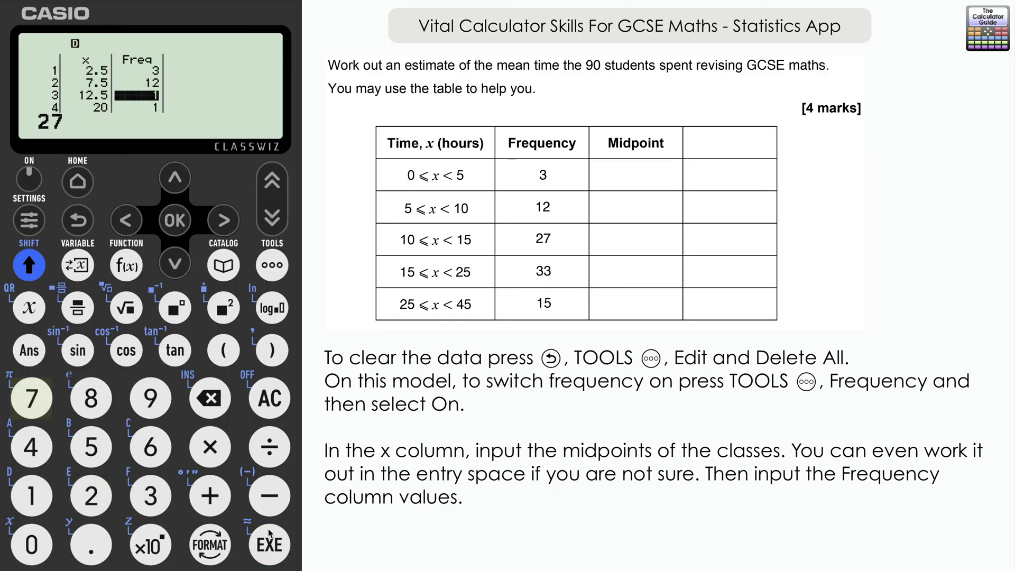
click(268, 547)
click(157, 506)
click(157, 506)
click(268, 546)
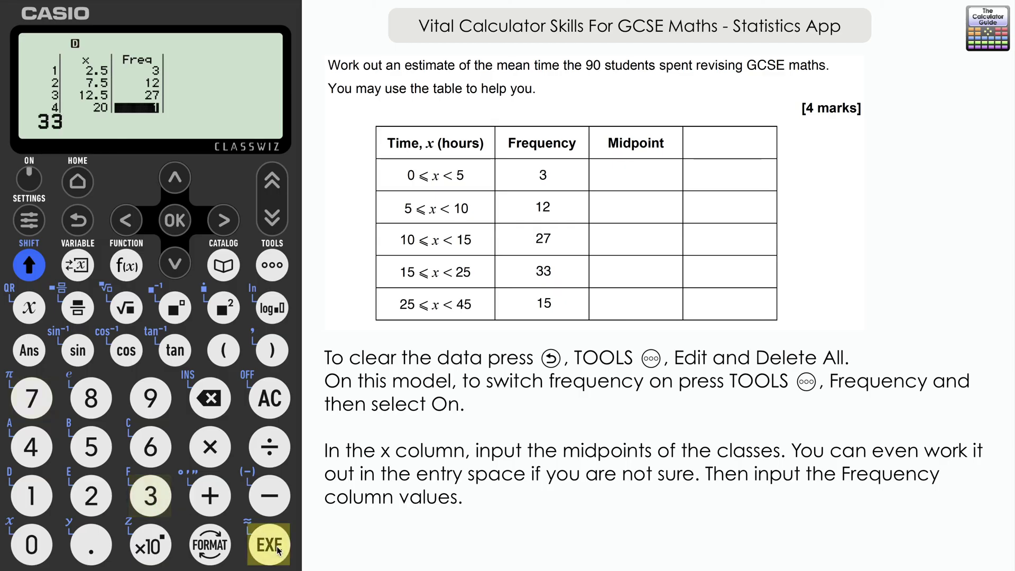
click(46, 500)
click(91, 447)
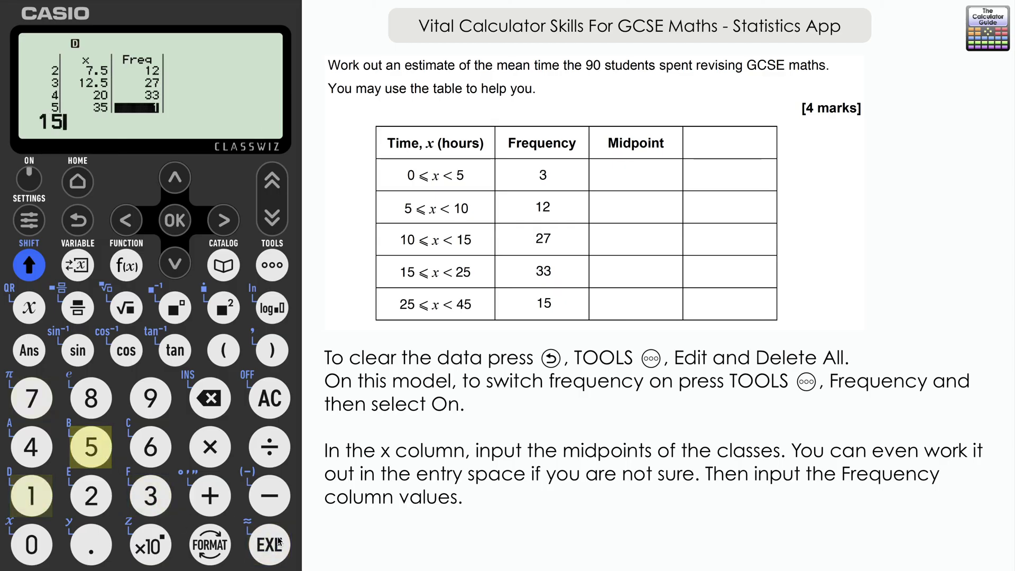
click(269, 545)
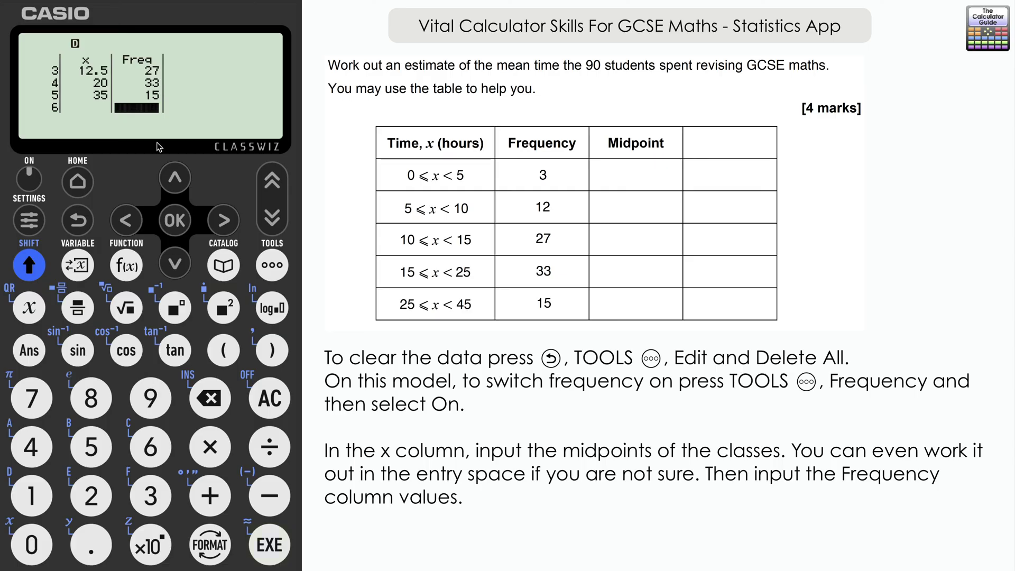
Step: Show the 1-Var Results for the grouped data, reading the mean x̄ = 18
click(266, 550)
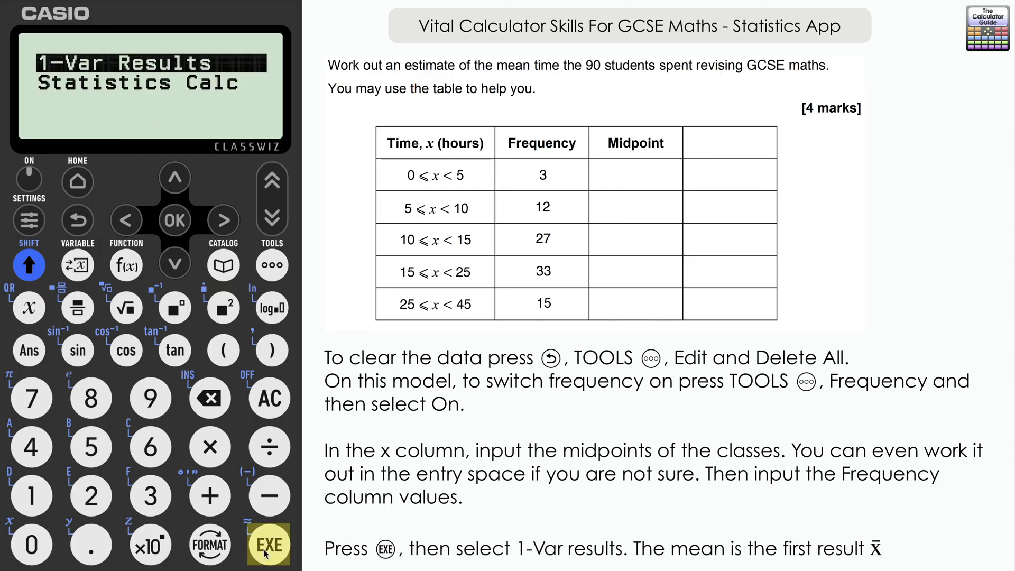
click(267, 550)
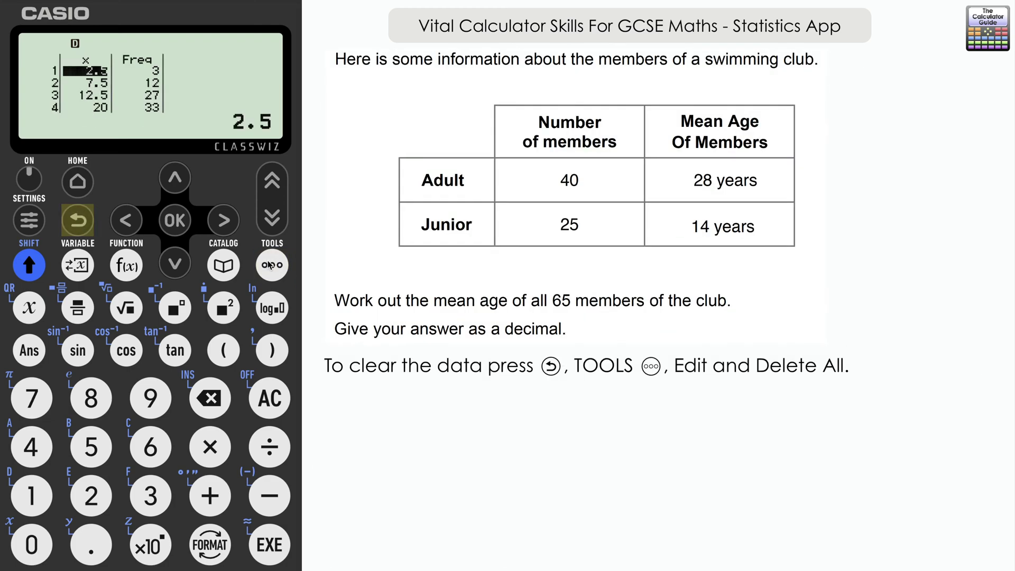
Step: Clear the midpoint and frequency table with Edit > Delete All
click(270, 264)
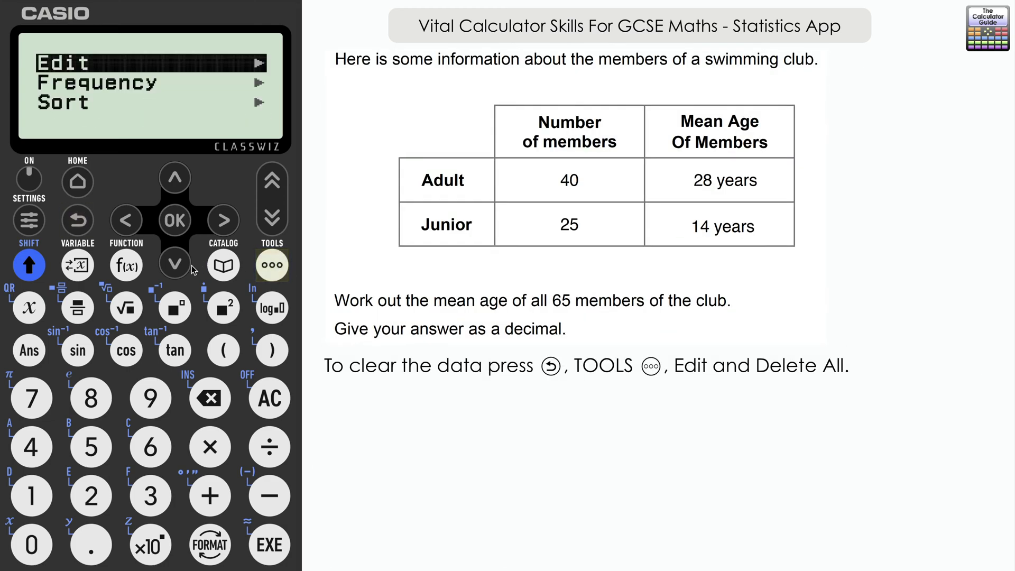
click(176, 236)
click(174, 251)
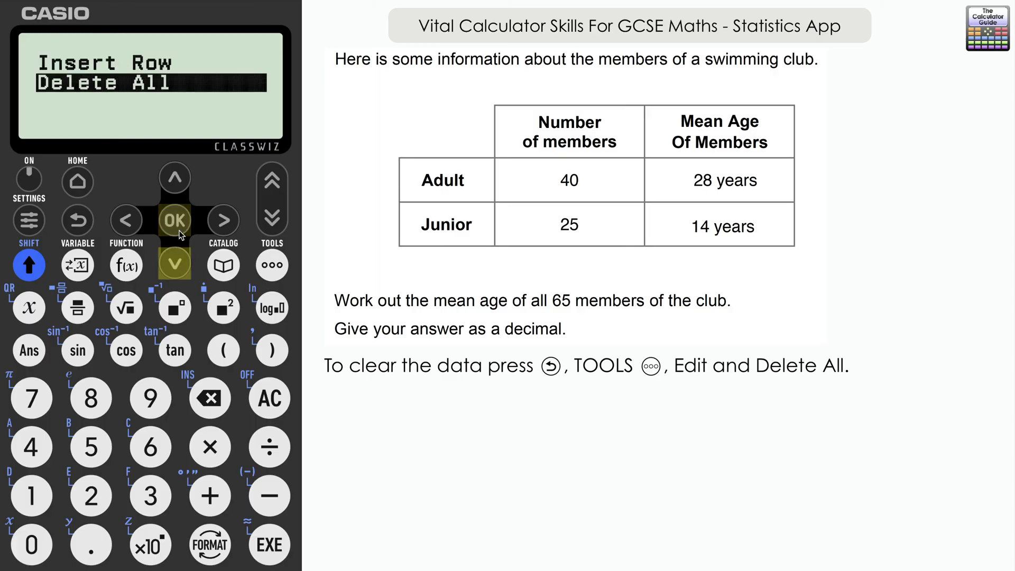
click(180, 235)
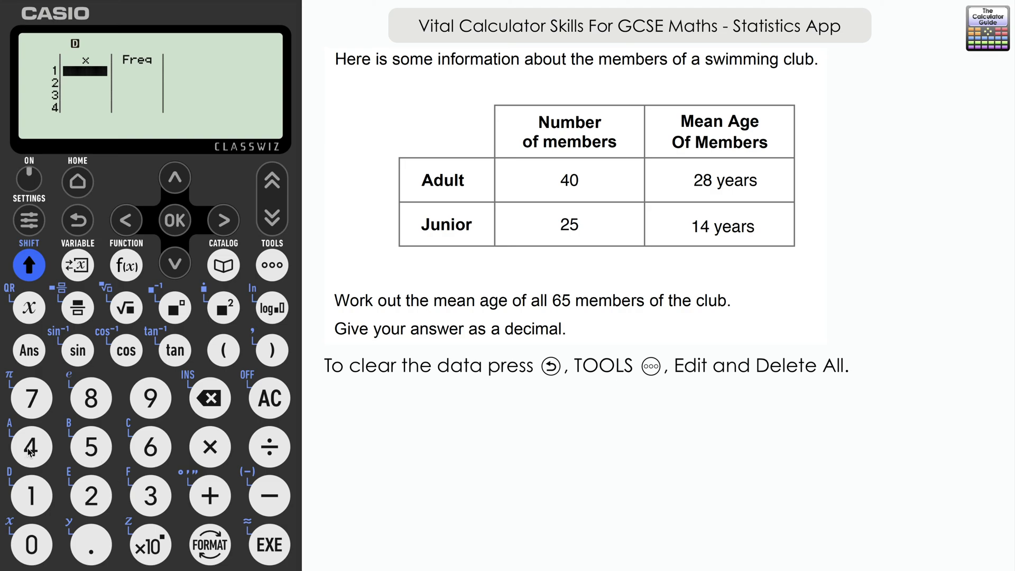
Step: Enter mean ages 28 and 14 in the x column
key(2)
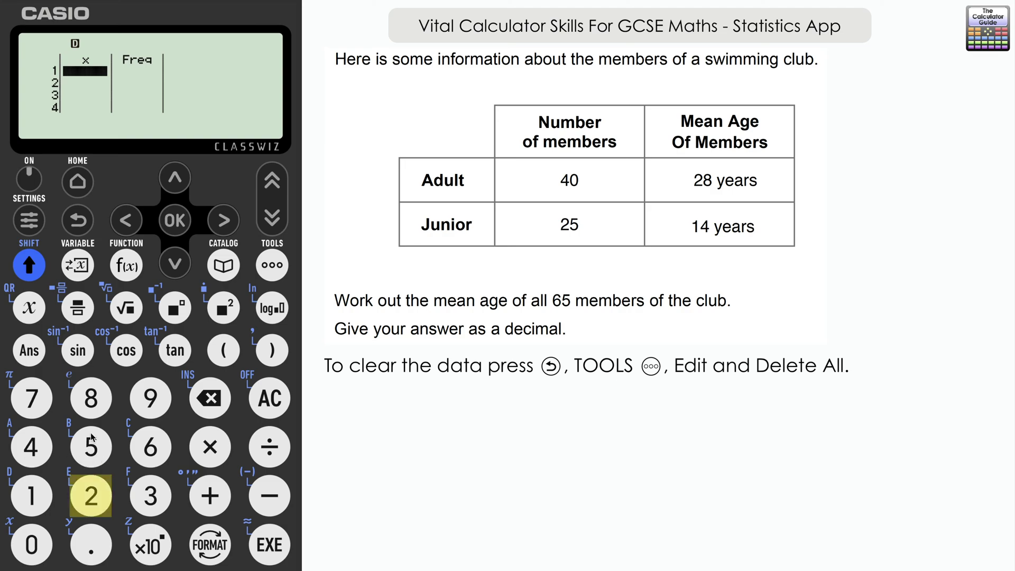
key(8)
key(Return)
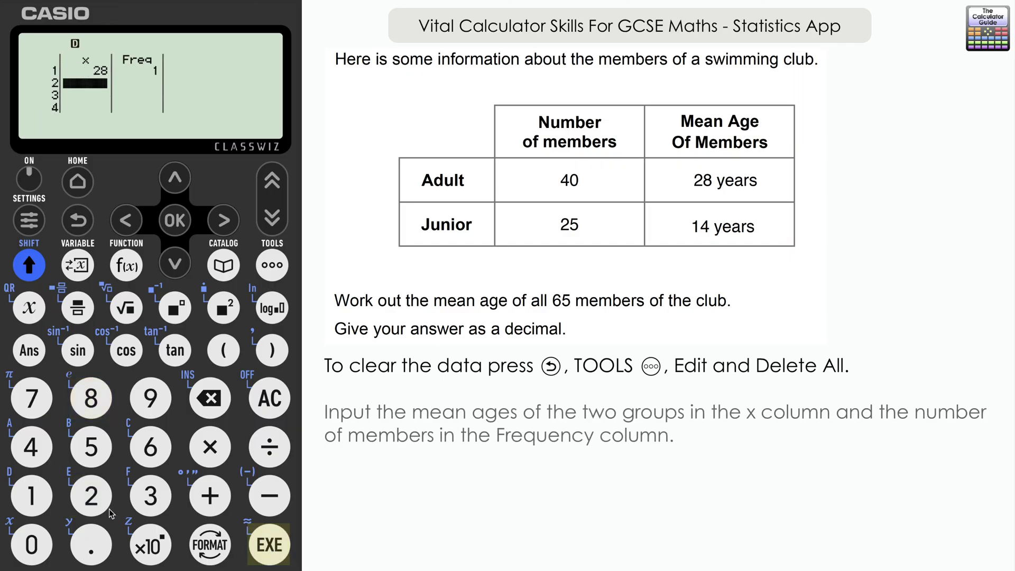
text(14)
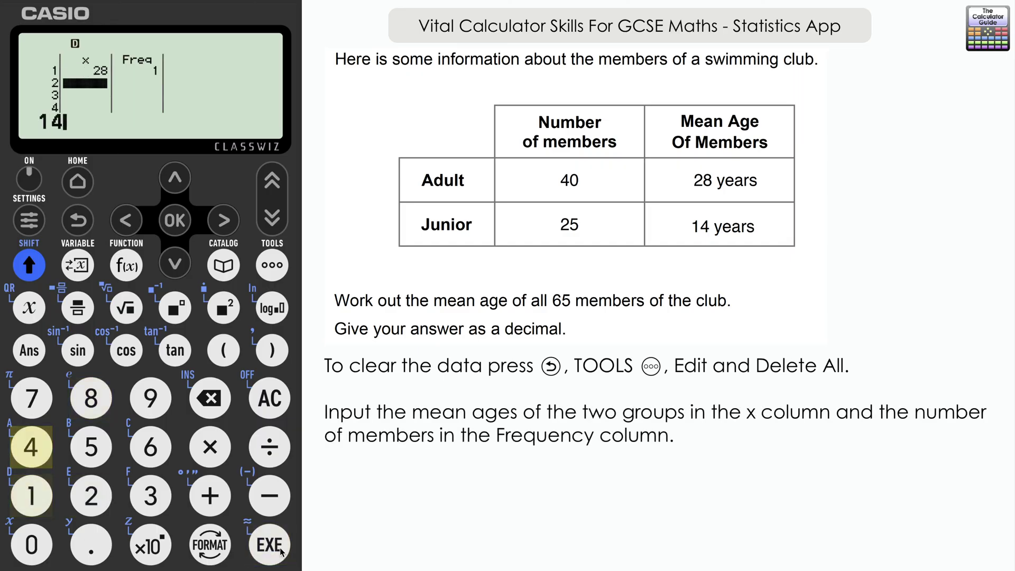
key(Return)
Step: Enter frequencies 40 and 25, then bring up the statistics results choices
key(Right)
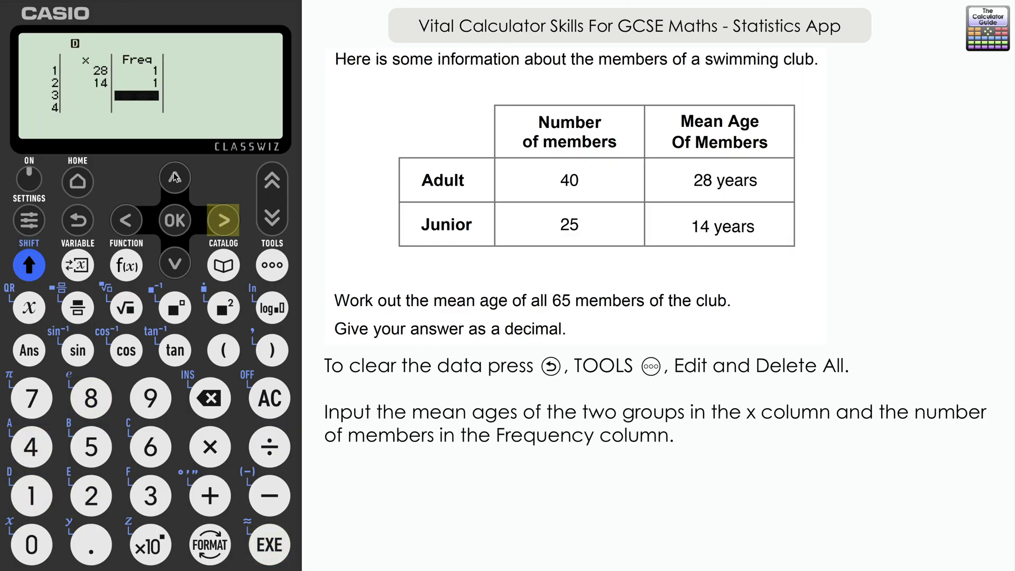
click(174, 177)
click(175, 177)
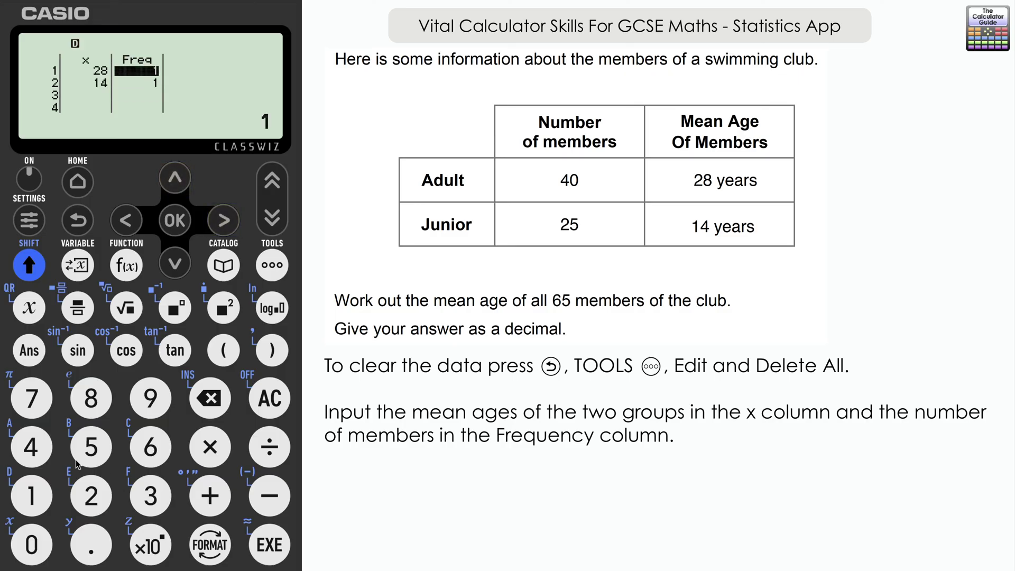
text(40)
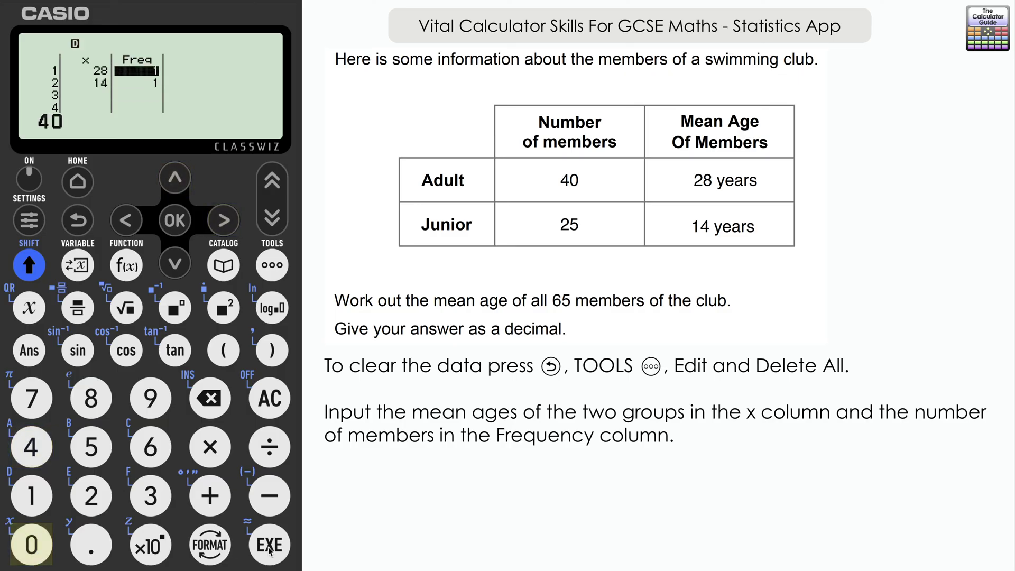
click(269, 549)
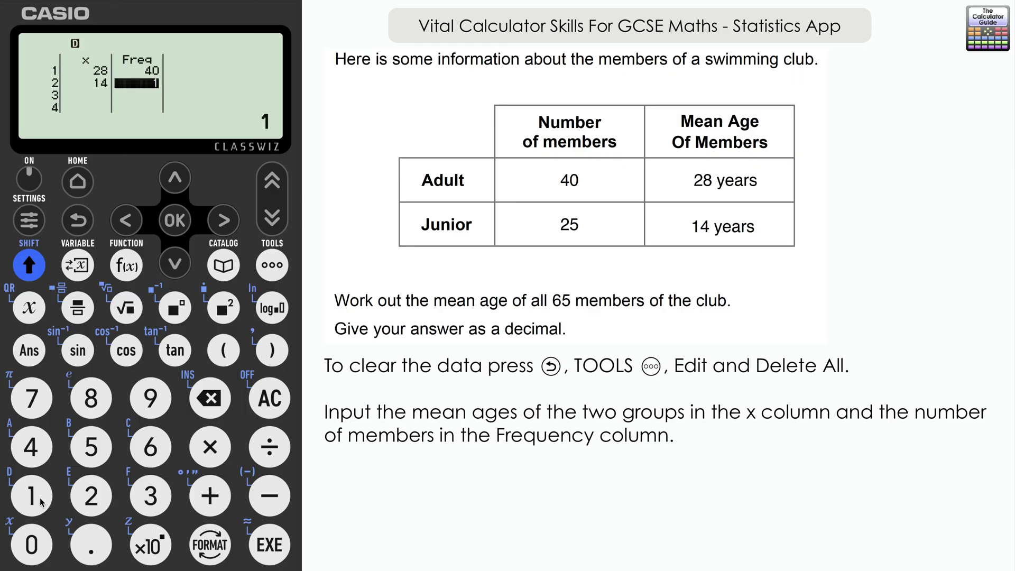
click(91, 500)
click(91, 454)
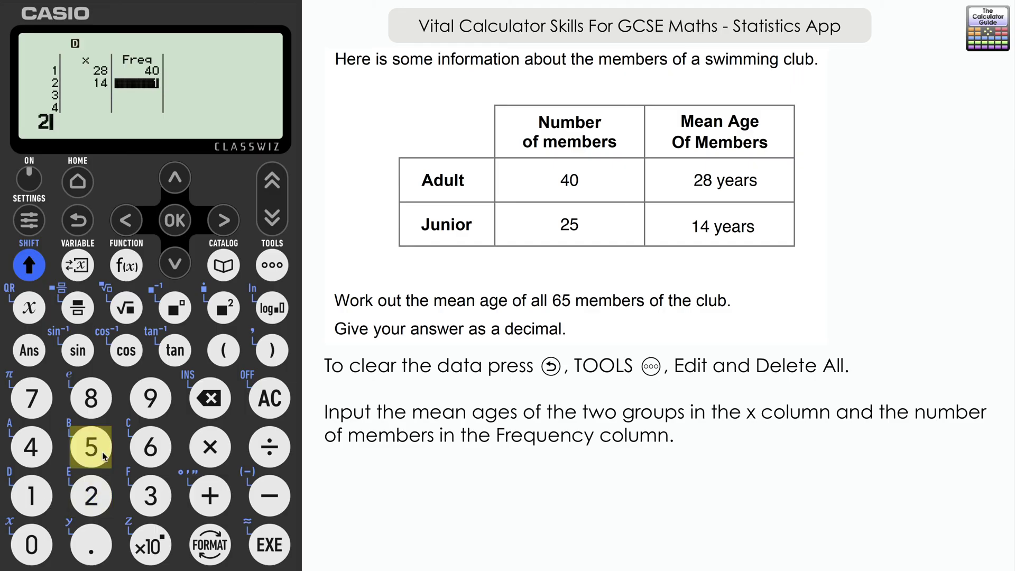
click(270, 547)
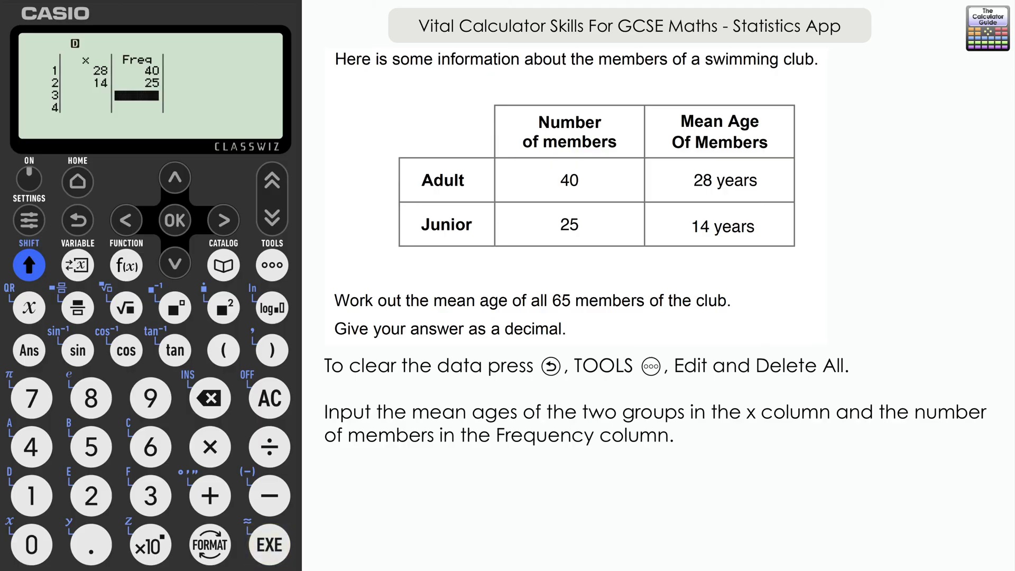
click(270, 545)
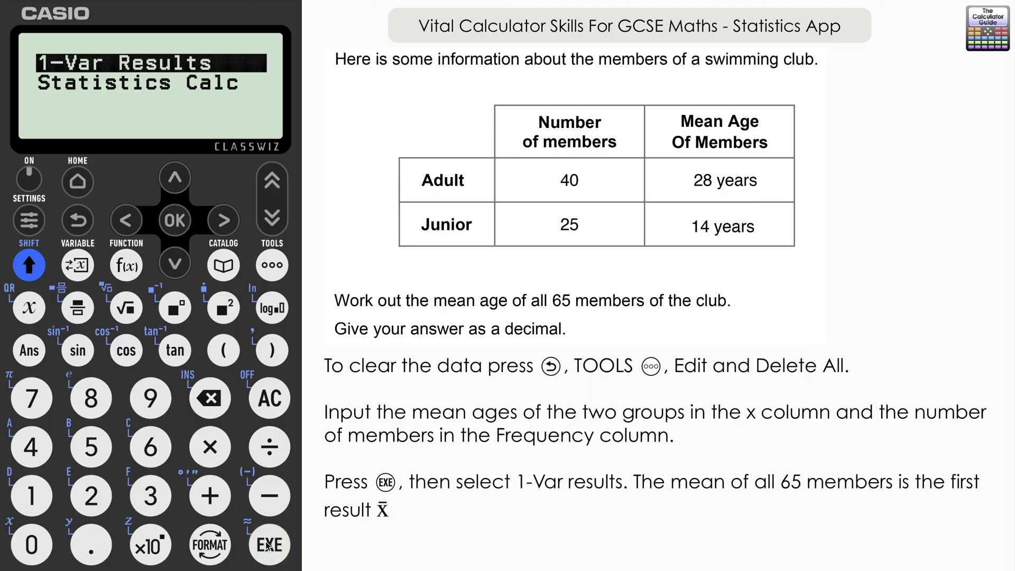
Step: Show 1-Var Results with combined mean 22.61538462, then return to the data tools menu
click(269, 546)
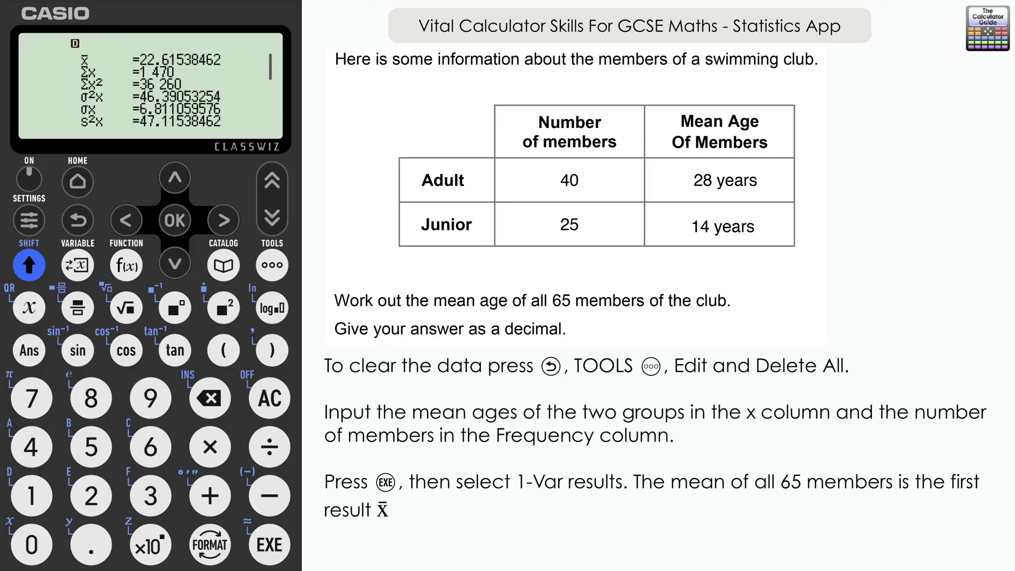
click(78, 219)
click(271, 265)
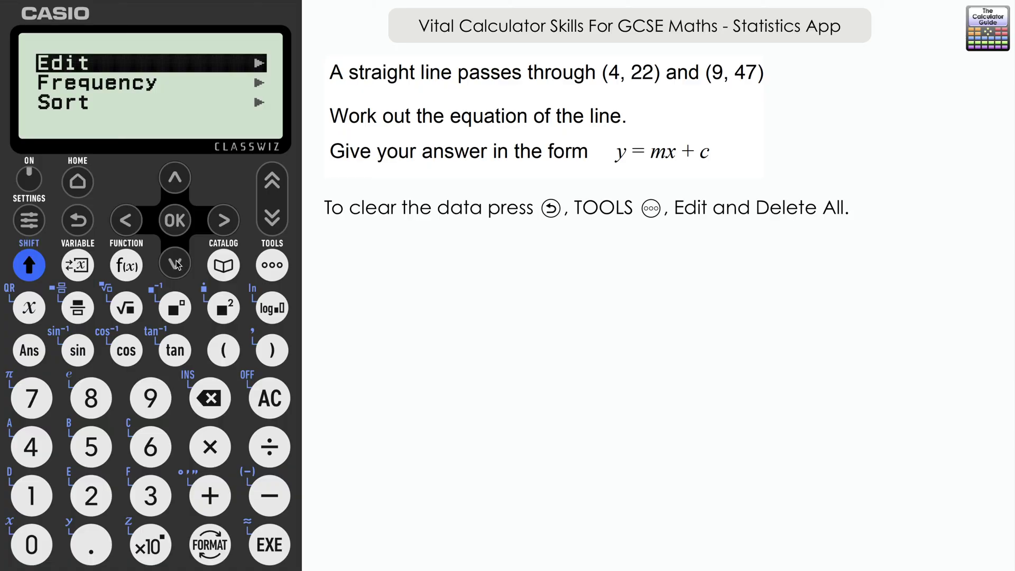
Step: Delete all table data, then return to the 1-Variable / 2-Variable choice
click(175, 220)
click(174, 263)
click(175, 219)
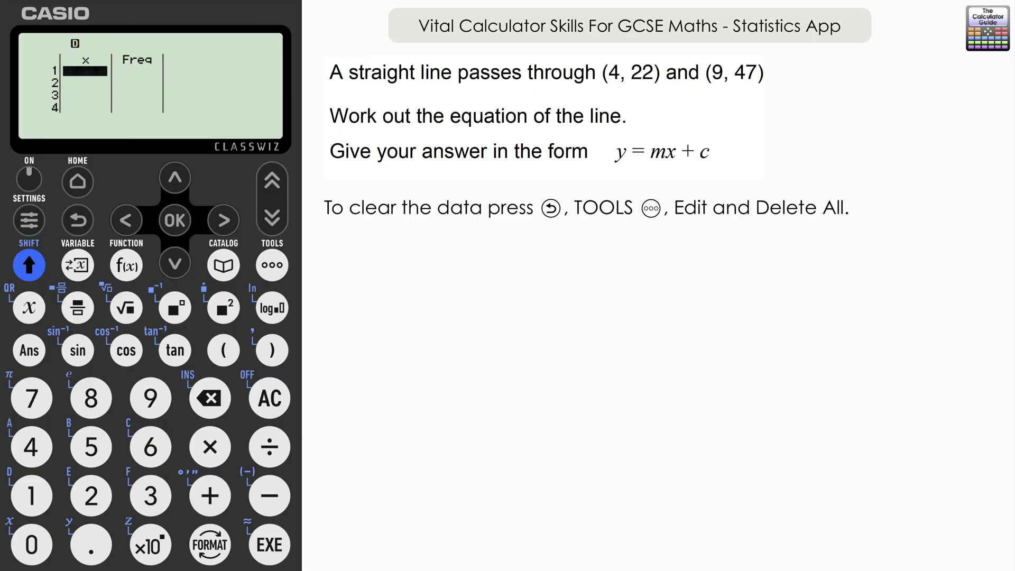
click(79, 219)
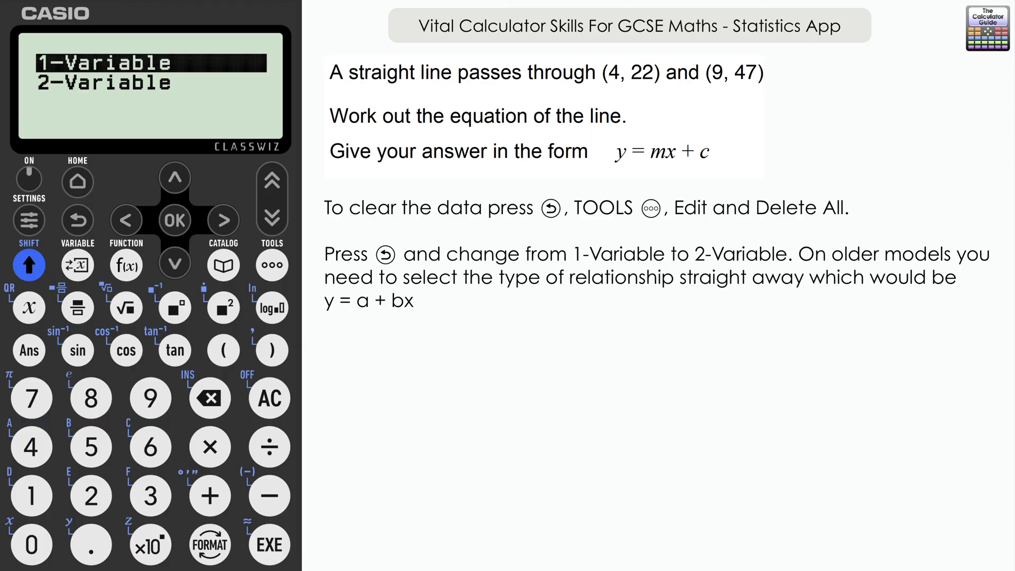
Step: Select 2-Variable statistics to get an x, y and Freq table
click(175, 262)
click(179, 230)
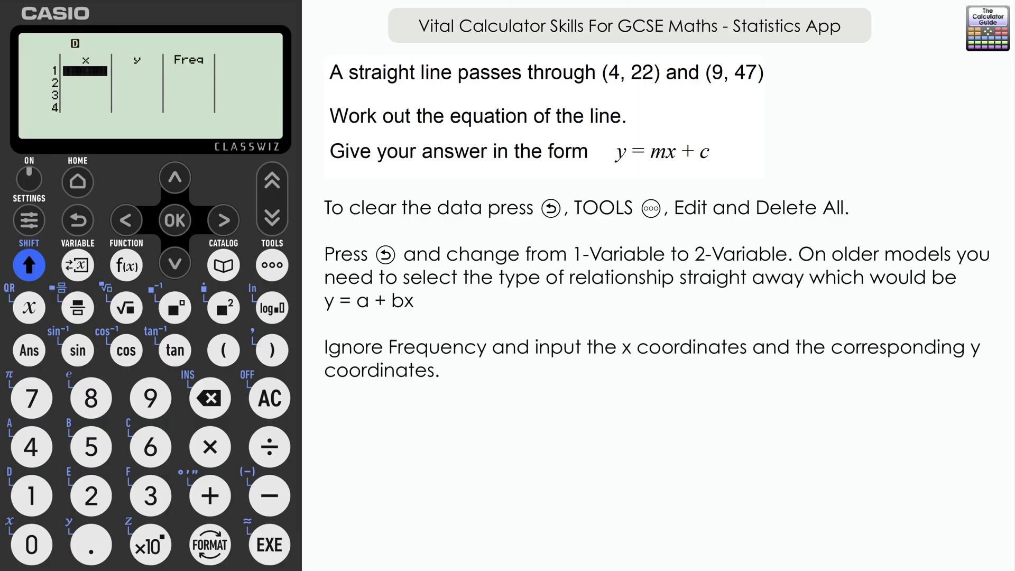
Step: Enter x values 4 and 9
text(4)
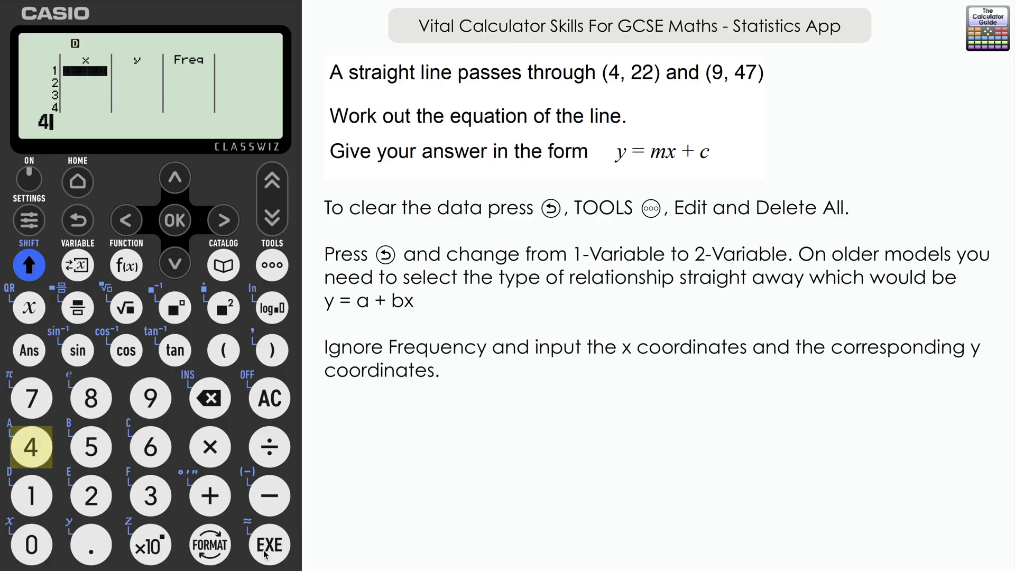
key(Return)
text(9)
key(Return)
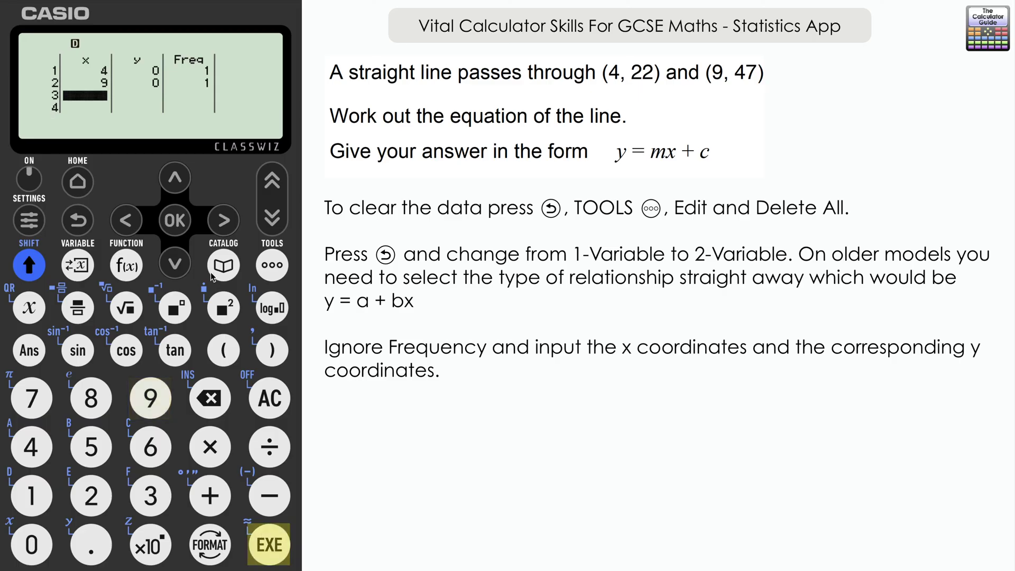
Step: Enter y values 22 and 47 starting at the first y row
click(224, 221)
click(175, 178)
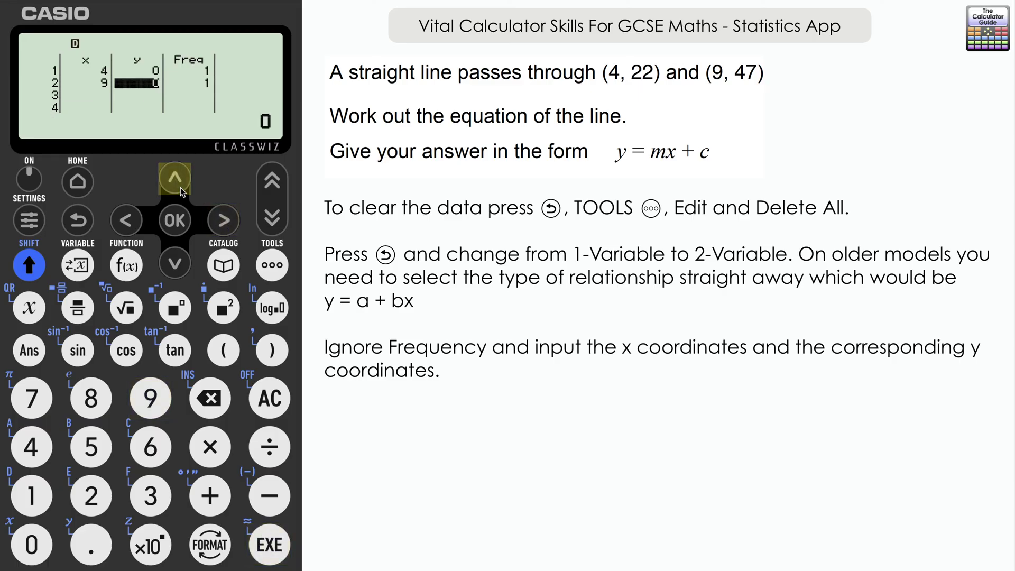
click(175, 178)
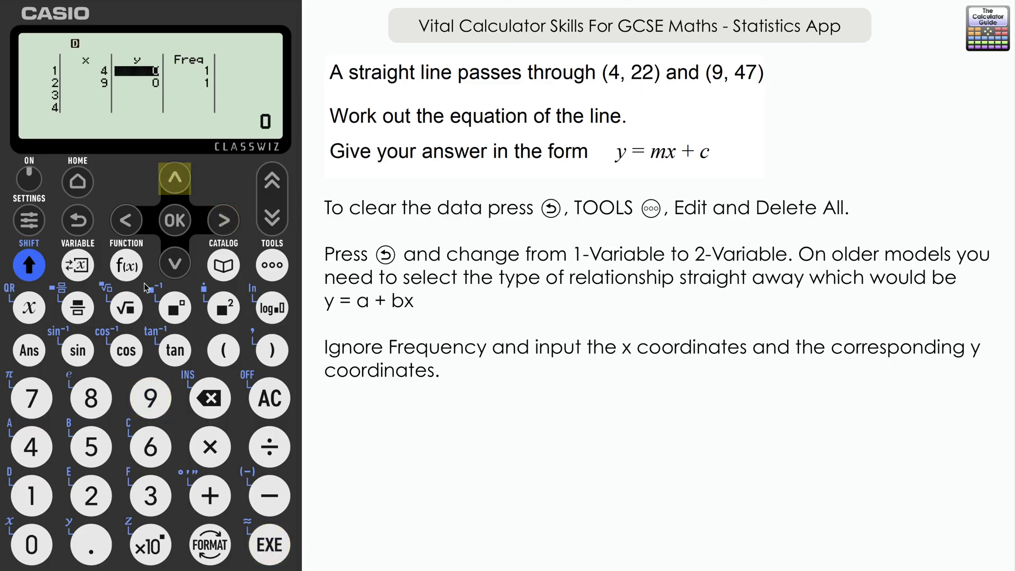
click(103, 493)
click(103, 493)
click(269, 545)
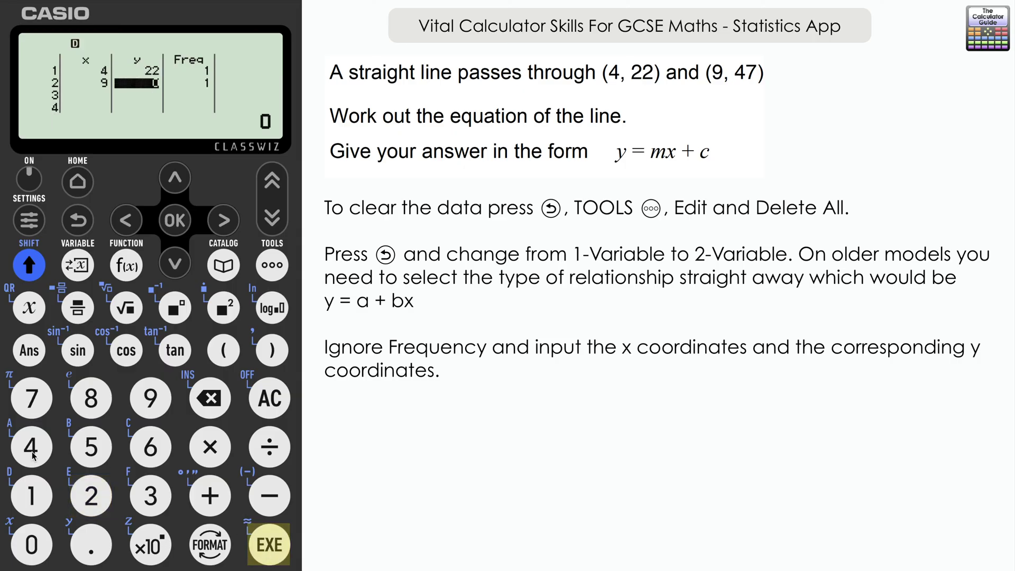
click(33, 445)
click(39, 412)
click(269, 544)
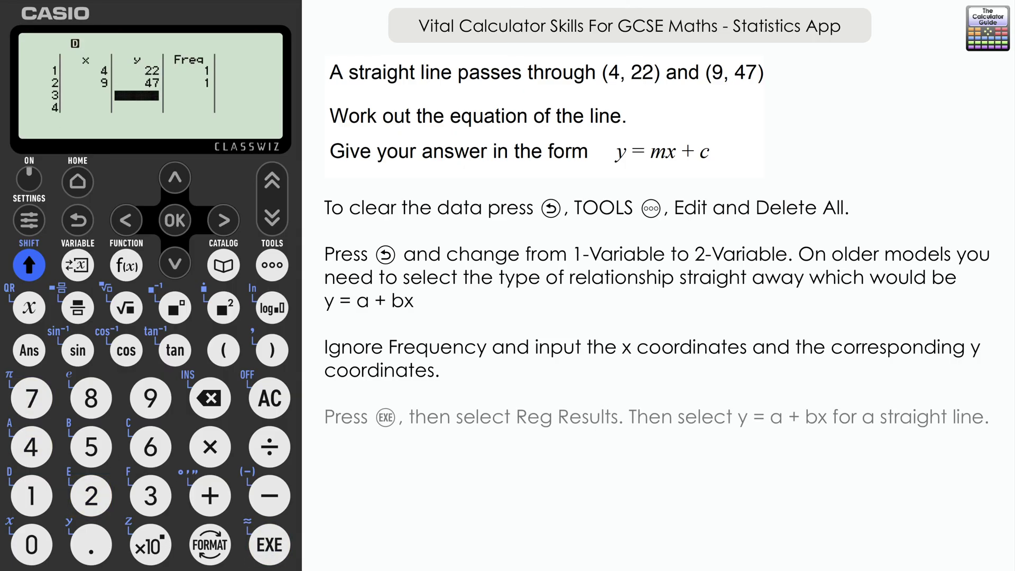
Step: Show the y=a+bx regression results: a=2, b=5, r=1
click(269, 545)
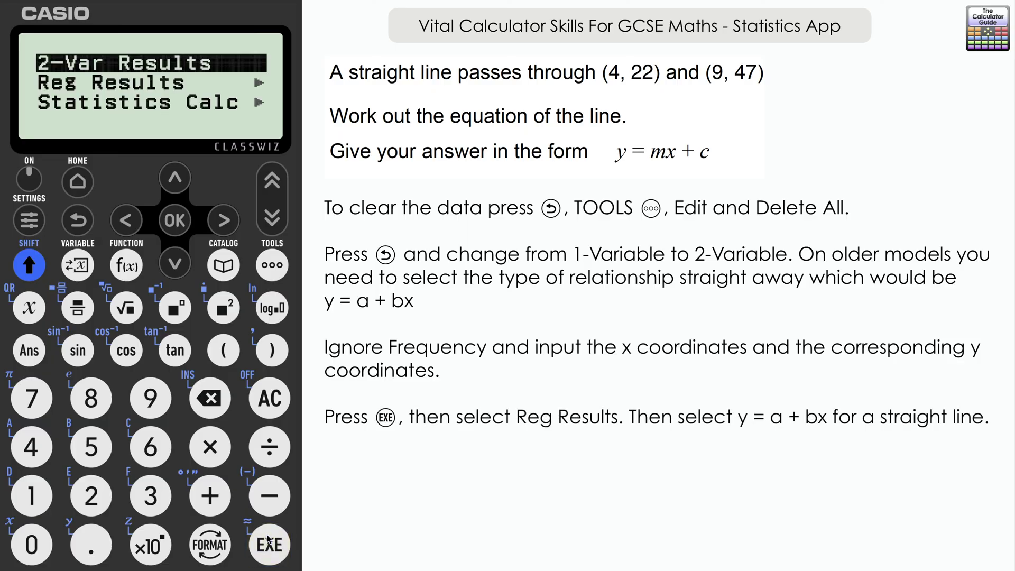
click(182, 268)
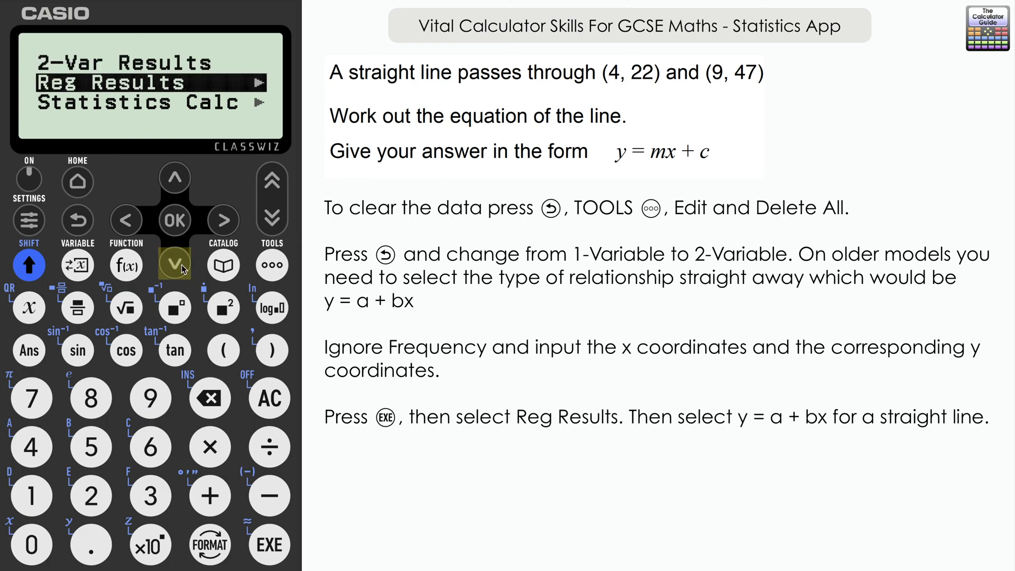
click(173, 230)
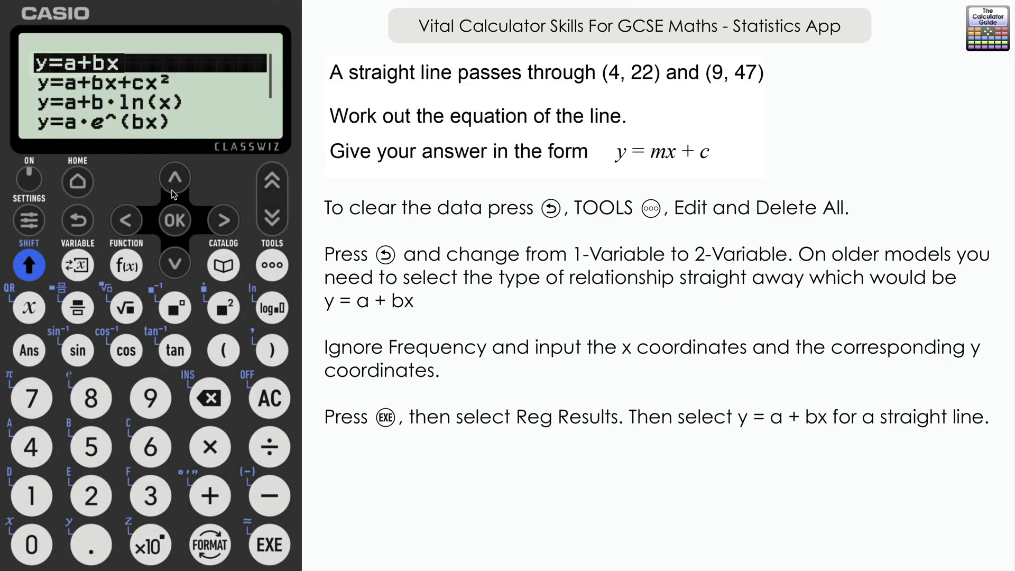
click(174, 221)
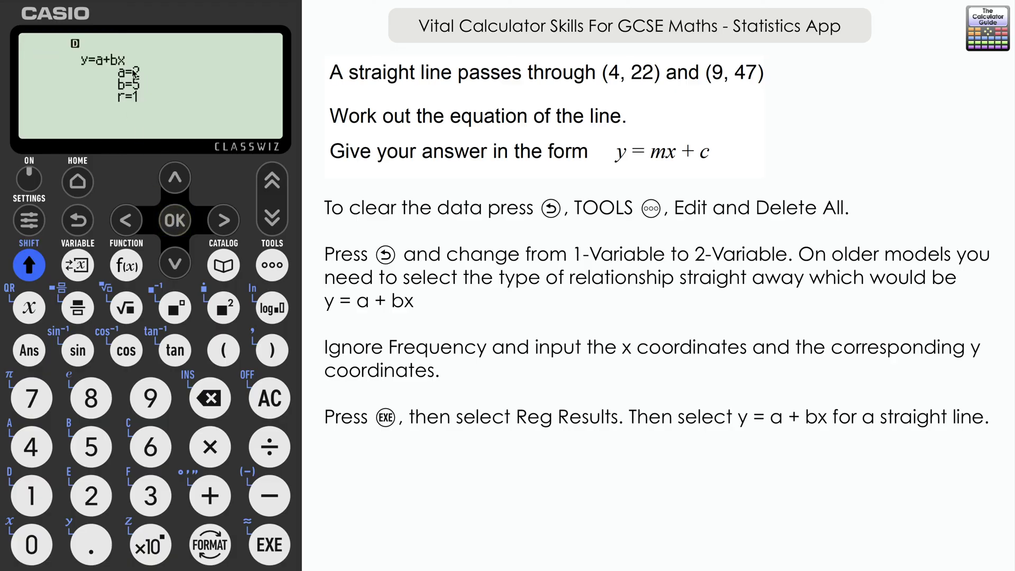